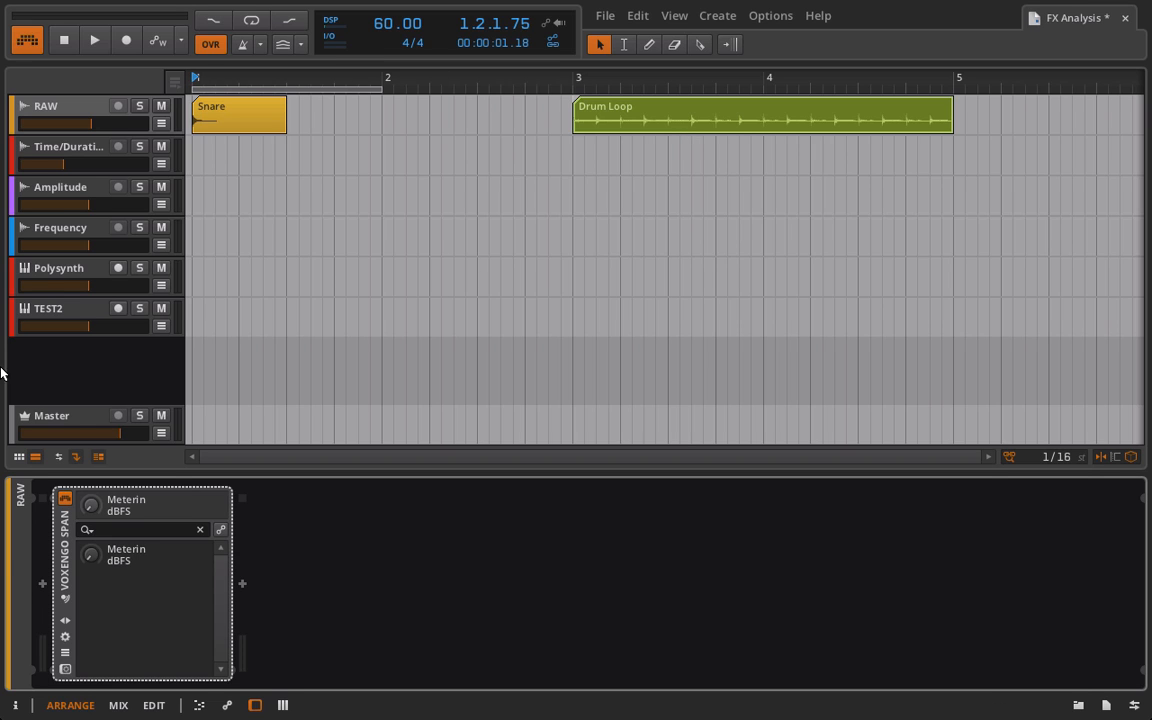
Insert a Transient Control device ahead of Voxengo SPAN in the RAW track's device chain
{"action": "left_click", "coordinate": [42, 583]}
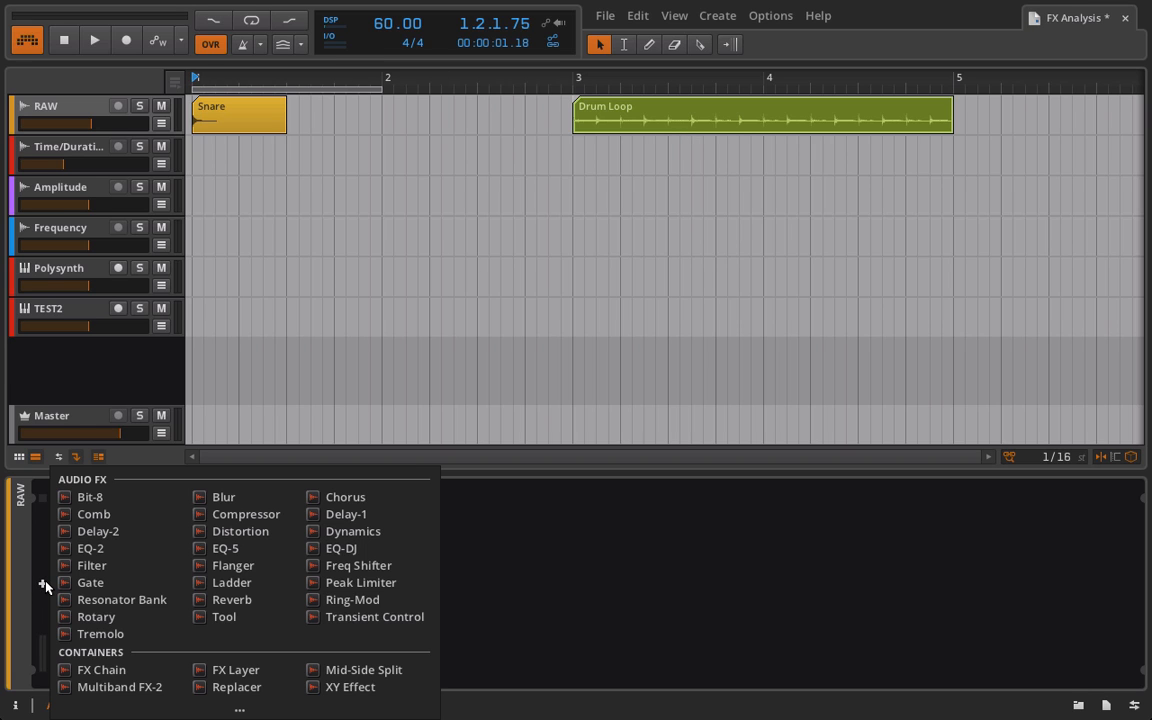
{"action": "left_click", "coordinate": [327, 619]}
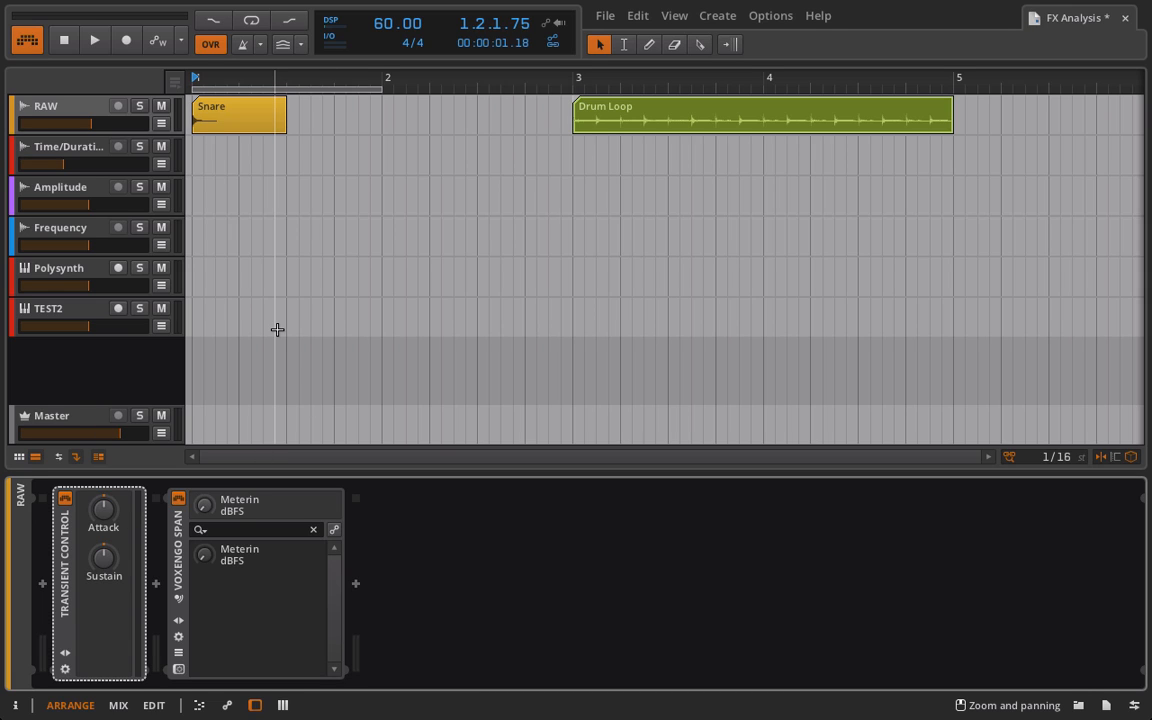
Open the Snare clip in an enlarged audio editor and examine the attack and decay portions of its waveform
{"action": "double_click", "coordinate": [237, 122]}
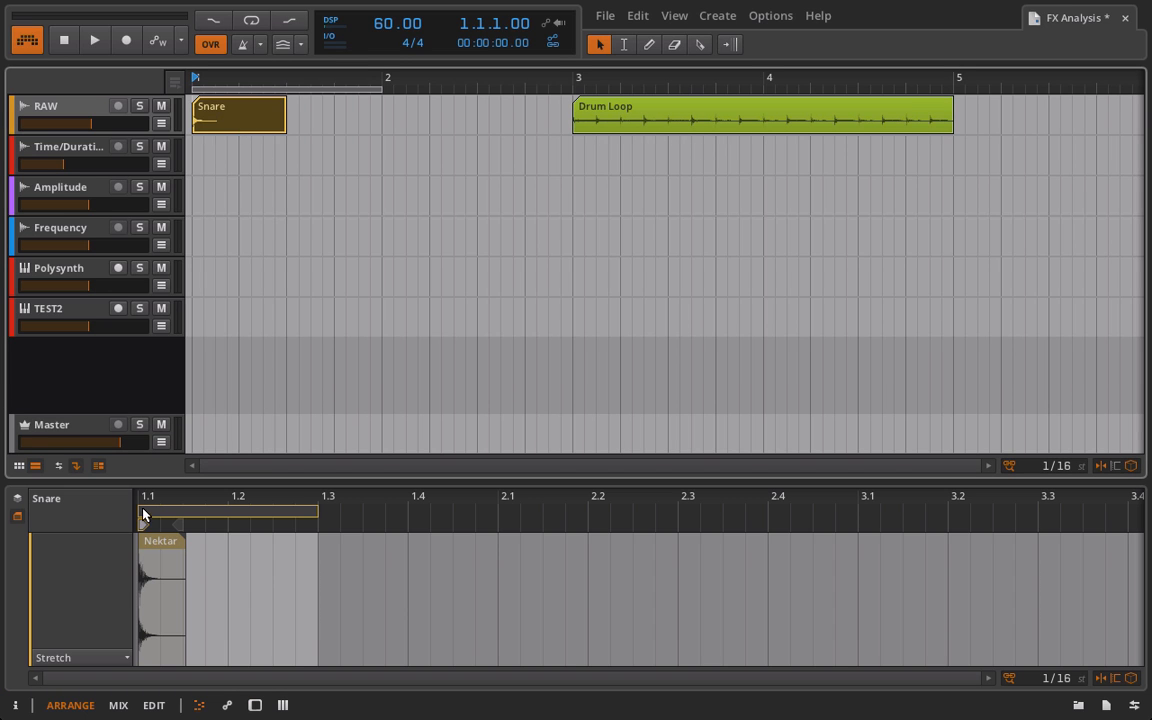
{"action": "left_click_drag", "start_coordinate": [143, 515], "coordinate": [806, 500]}
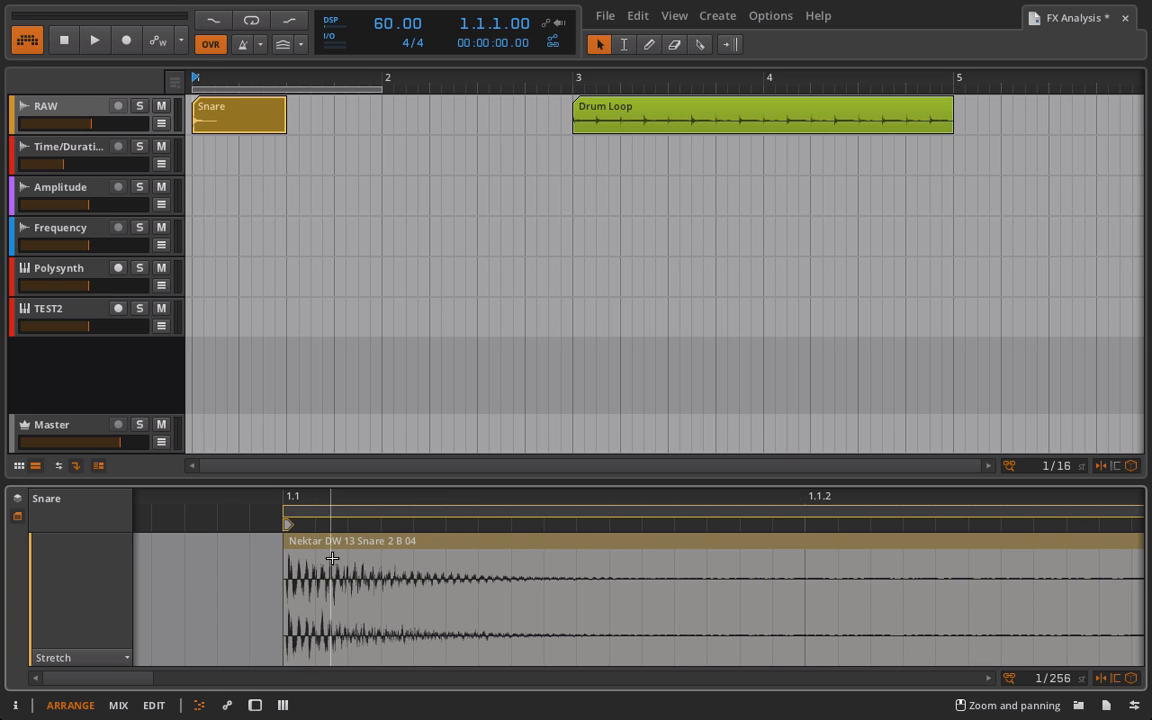
{"action": "left_click_drag", "start_coordinate": [315, 484], "coordinate": [314, 256]}
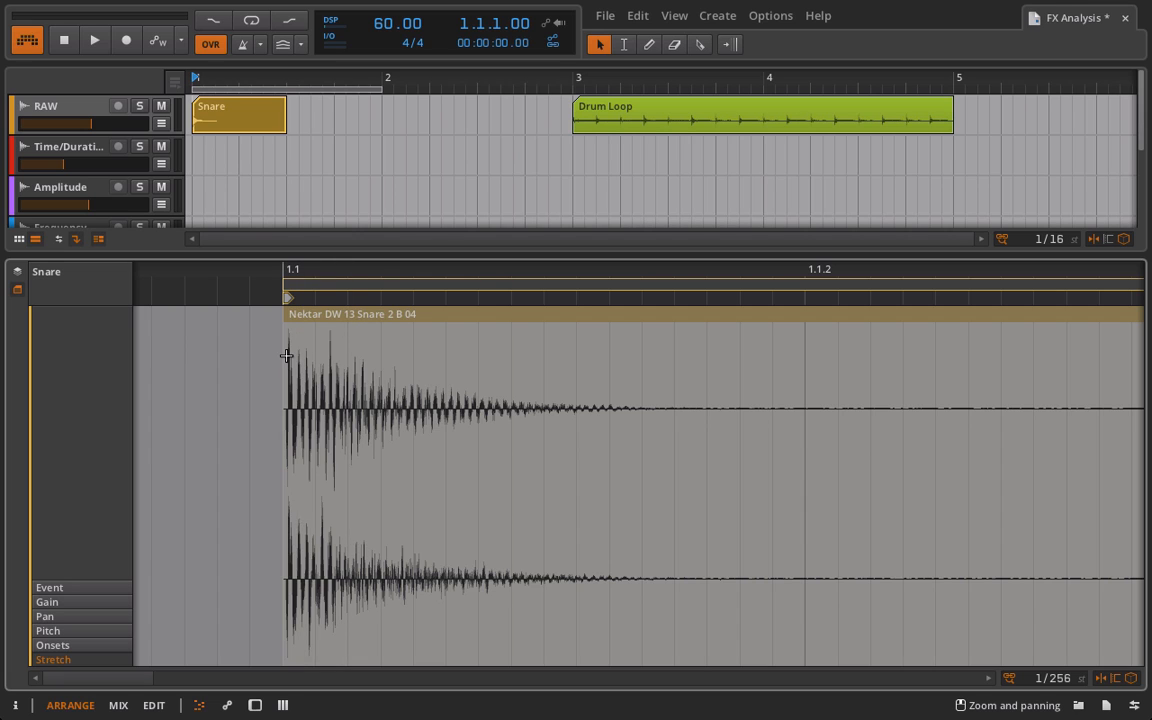
{"action": "left_click_drag", "start_coordinate": [284, 352], "coordinate": [342, 364]}
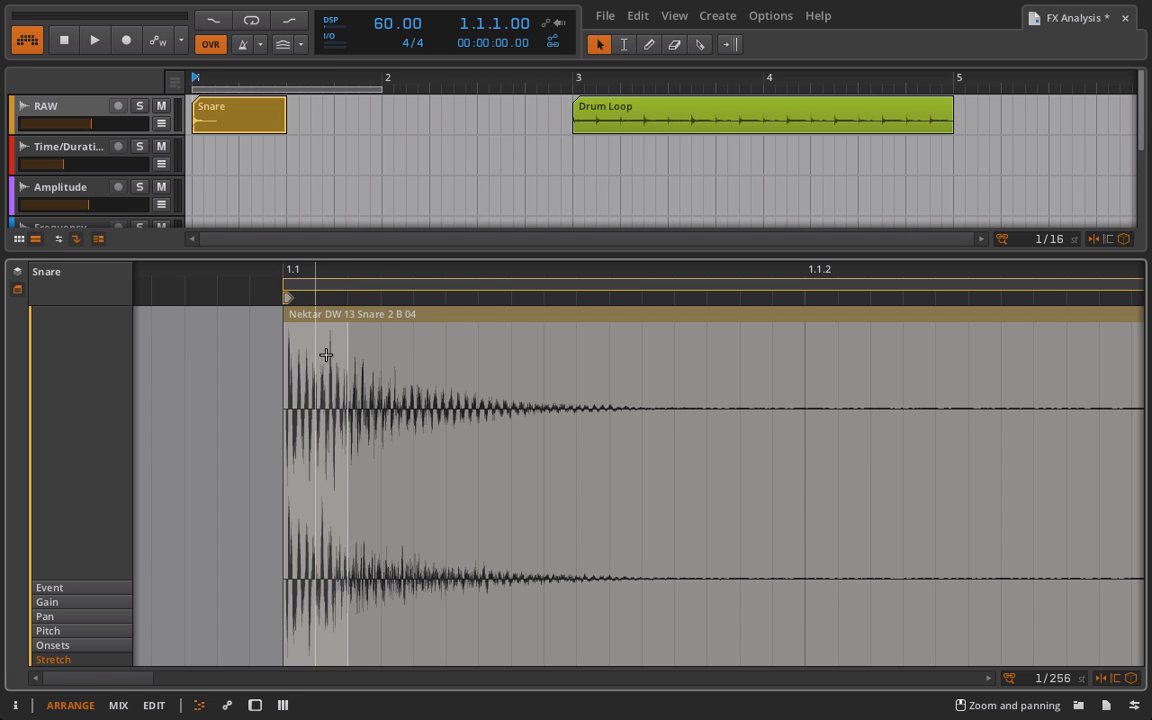
{"action": "left_click", "coordinate": [328, 397]}
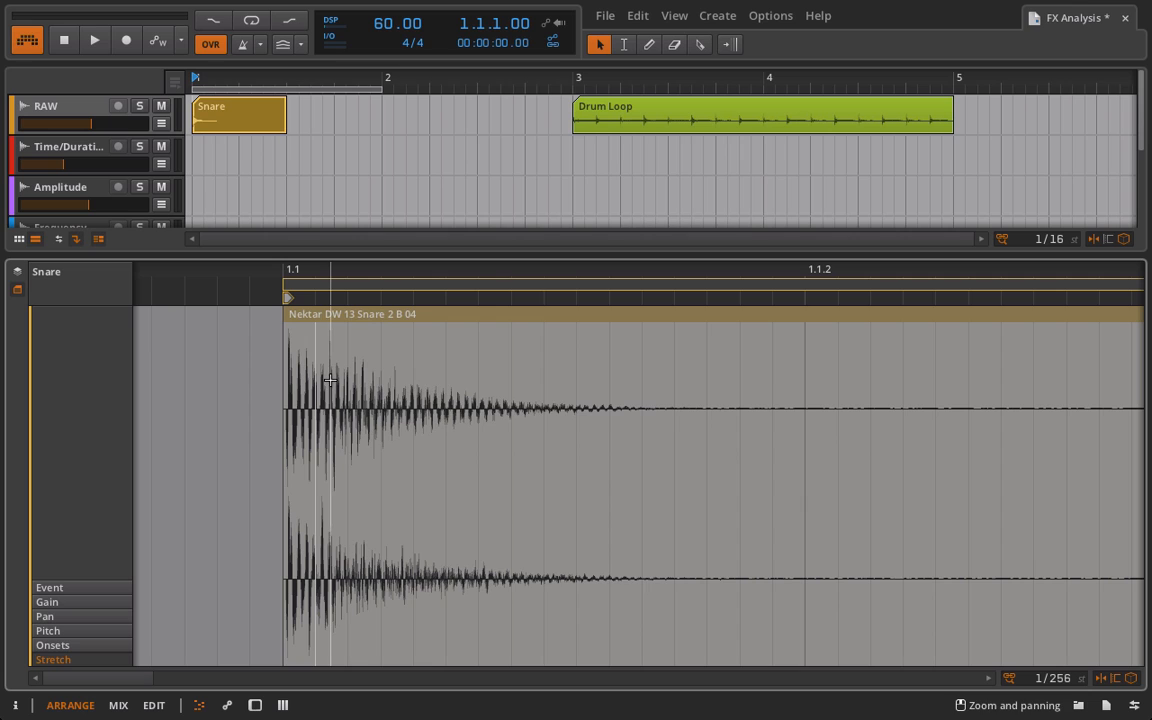
{"action": "left_click_drag", "start_coordinate": [330, 381], "coordinate": [729, 417]}
{"action": "left_click", "coordinate": [719, 417]}
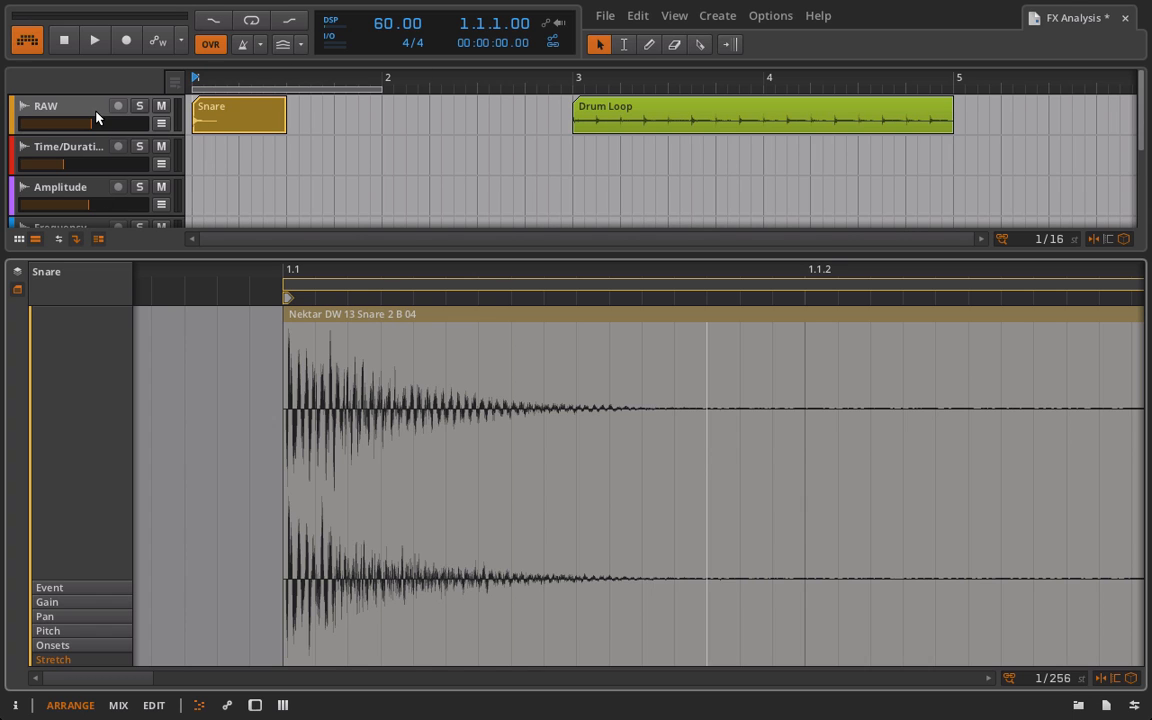
Show the RAW track's devices and loop playback from bar 1 to just before the Snare clip's end
{"action": "key", "text": "space"}
{"action": "key", "text": "d"}
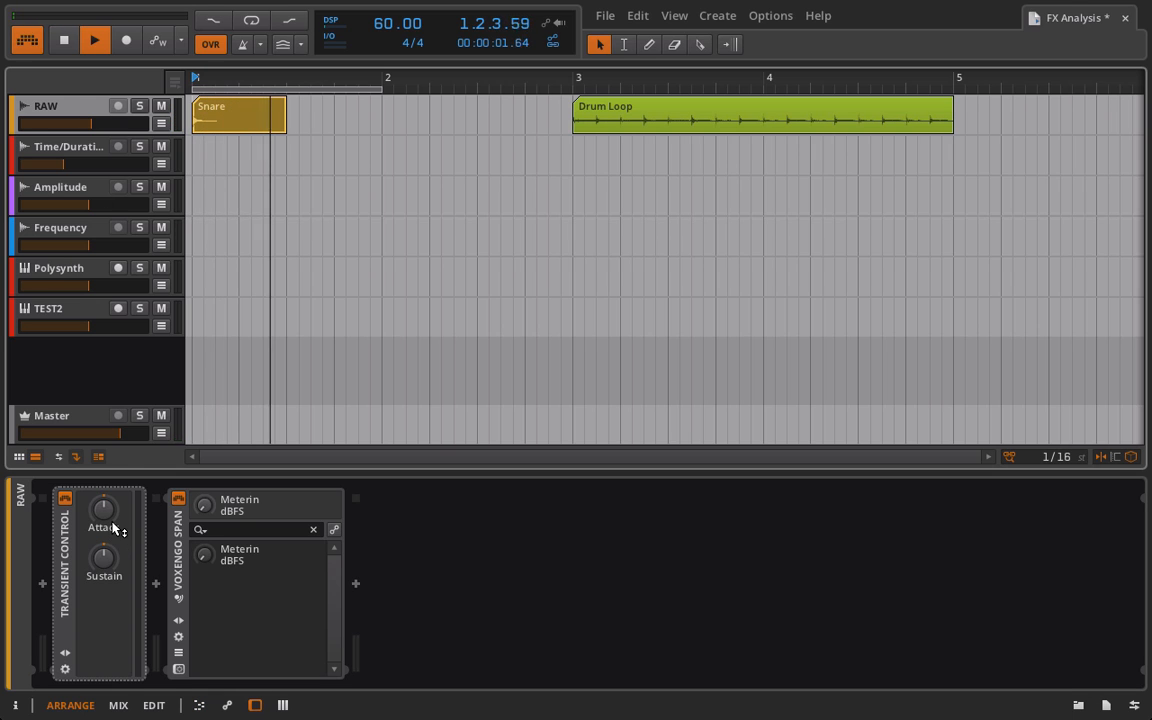
{"action": "left_click", "coordinate": [378, 87]}
{"action": "left_click_drag", "start_coordinate": [378, 87], "coordinate": [275, 89]}
{"action": "left_click", "coordinate": [252, 24]}
{"action": "key", "text": "space"}
{"action": "key", "text": "space"}
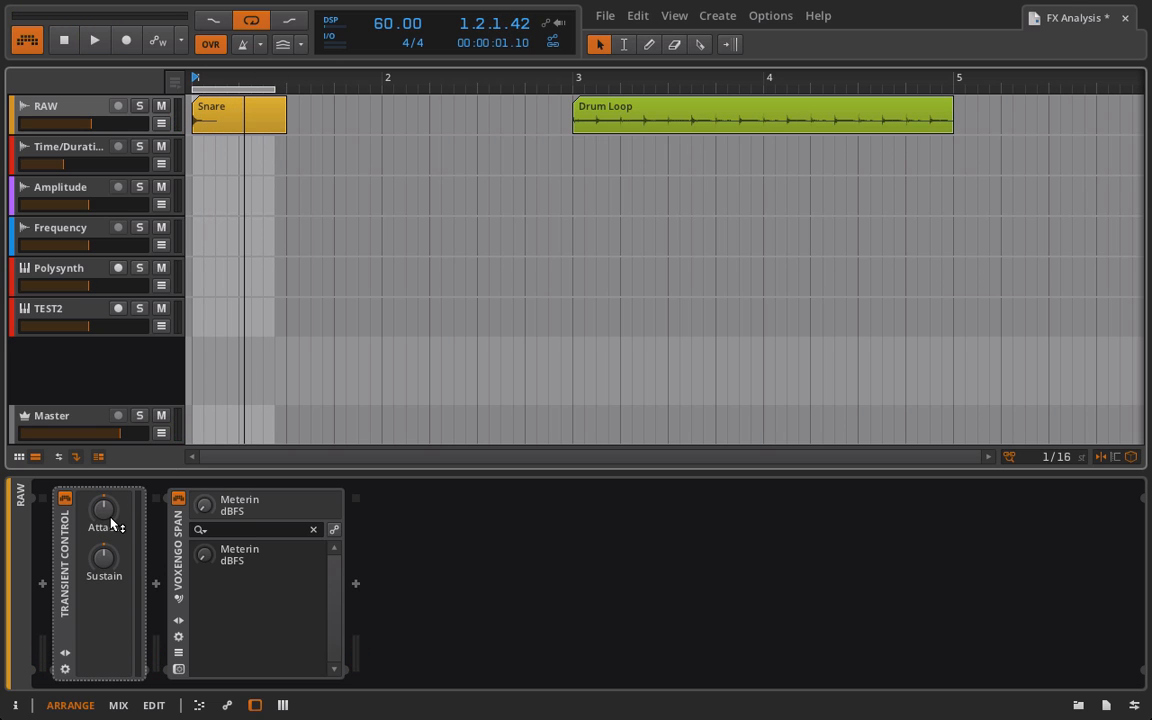
Raise the Transient Control's attack and add a Tool device after it with slightly reduced amplitude
{"action": "left_click_drag", "start_coordinate": [112, 523], "coordinate": [112, 487]}
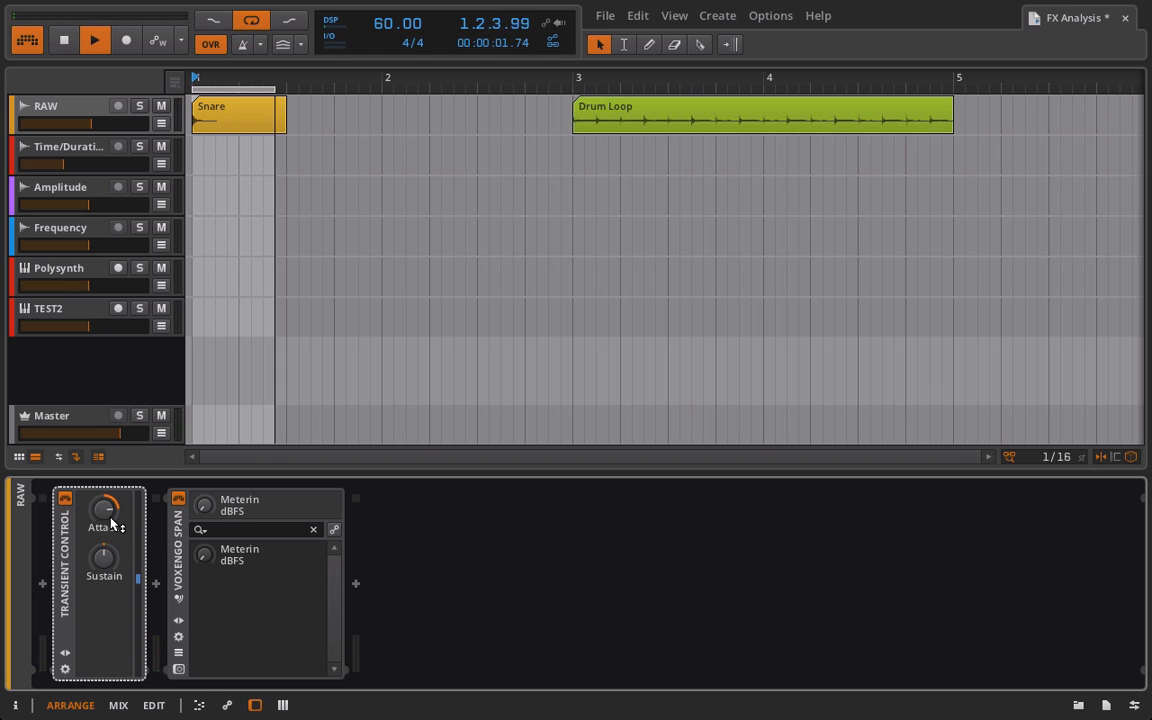
{"action": "left_click", "coordinate": [156, 584]}
{"action": "left_click", "coordinate": [337, 617]}
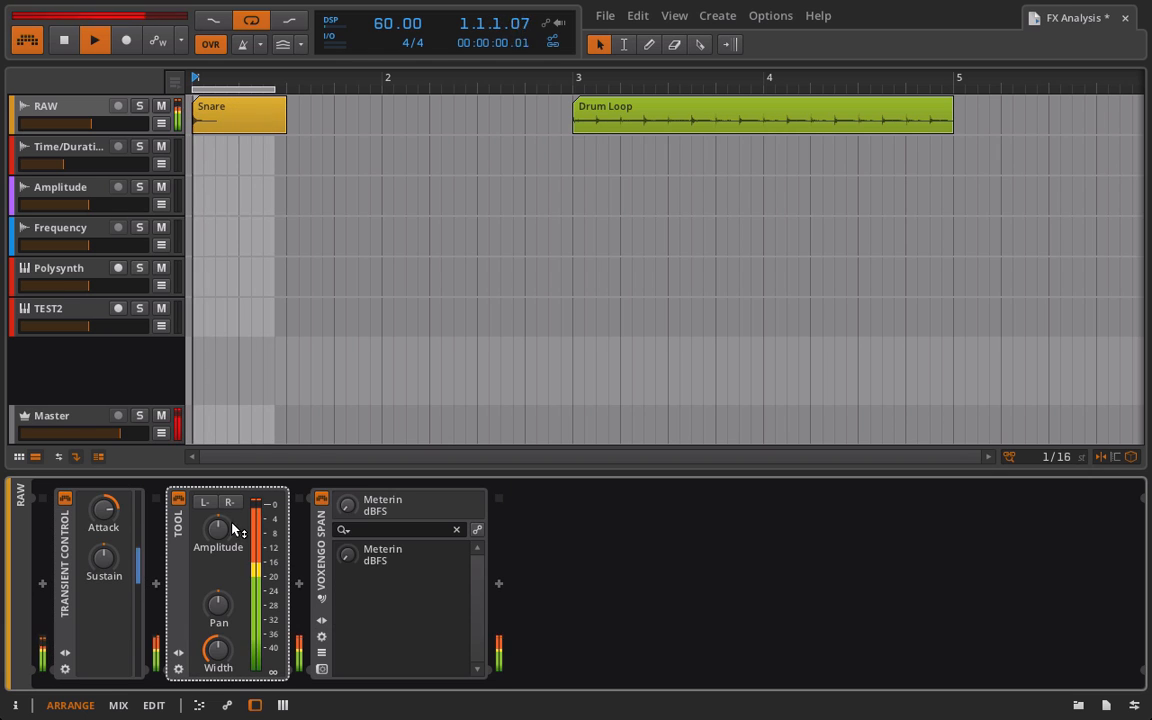
{"action": "left_click_drag", "start_coordinate": [257, 510], "coordinate": [257, 545]}
{"action": "left_click_drag", "start_coordinate": [104, 508], "coordinate": [104, 528]}
Compare the looped snare with the Tool and the Transient Control each bypassed and re-enabled, and stop playback
{"action": "left_click", "coordinate": [179, 500]}
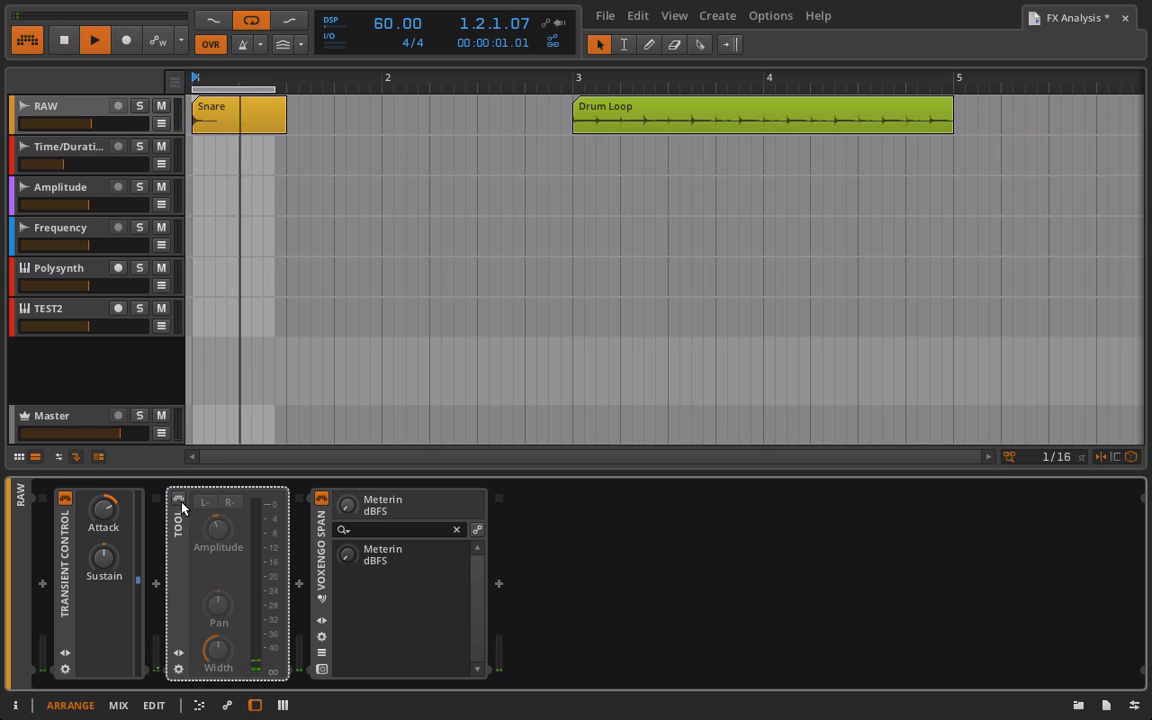
{"action": "left_click", "coordinate": [179, 500]}
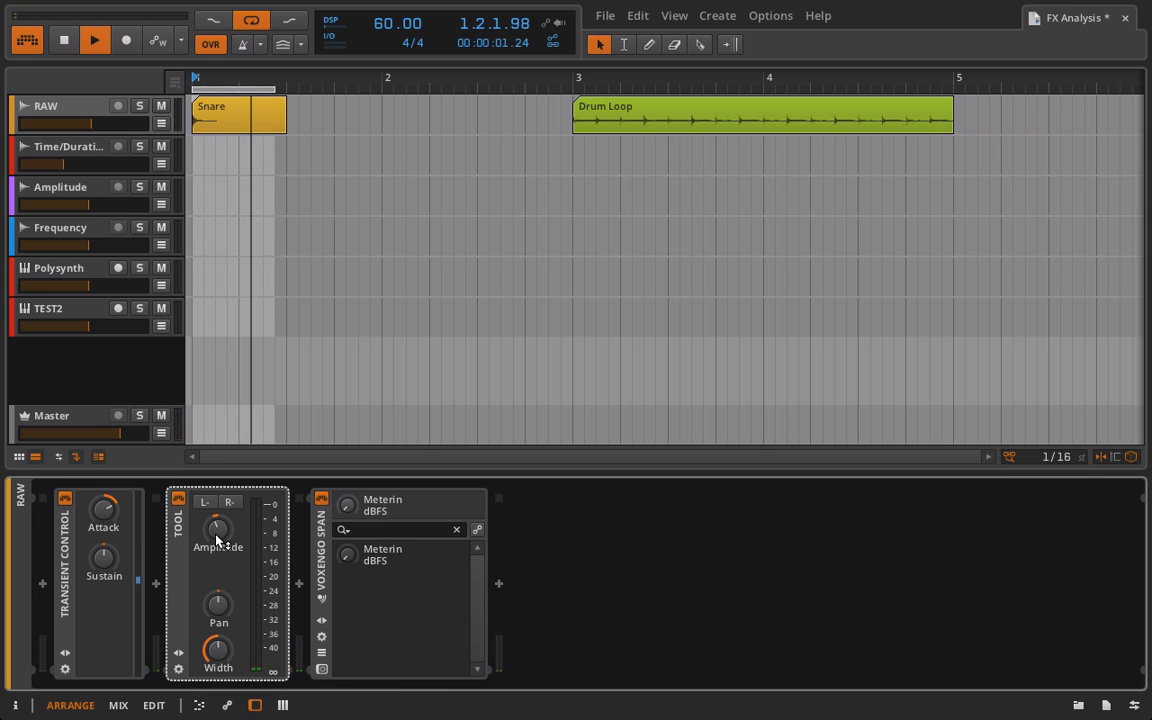
{"action": "left_click", "coordinate": [65, 499]}
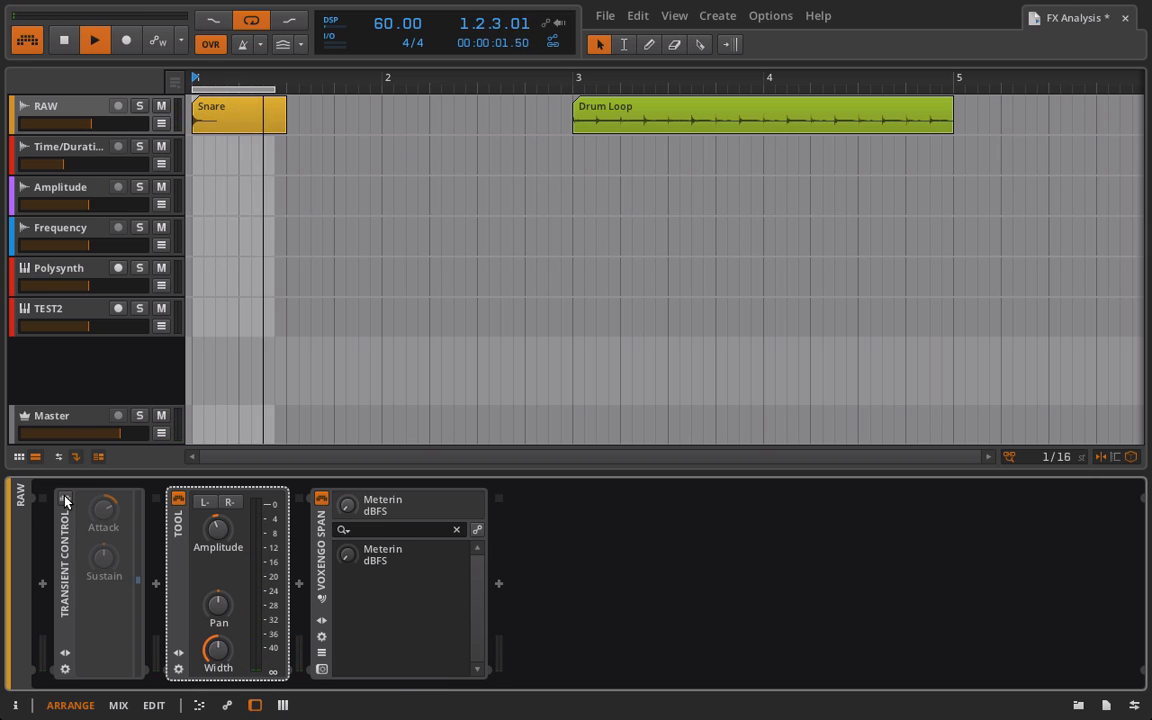
{"action": "left_click", "coordinate": [65, 499]}
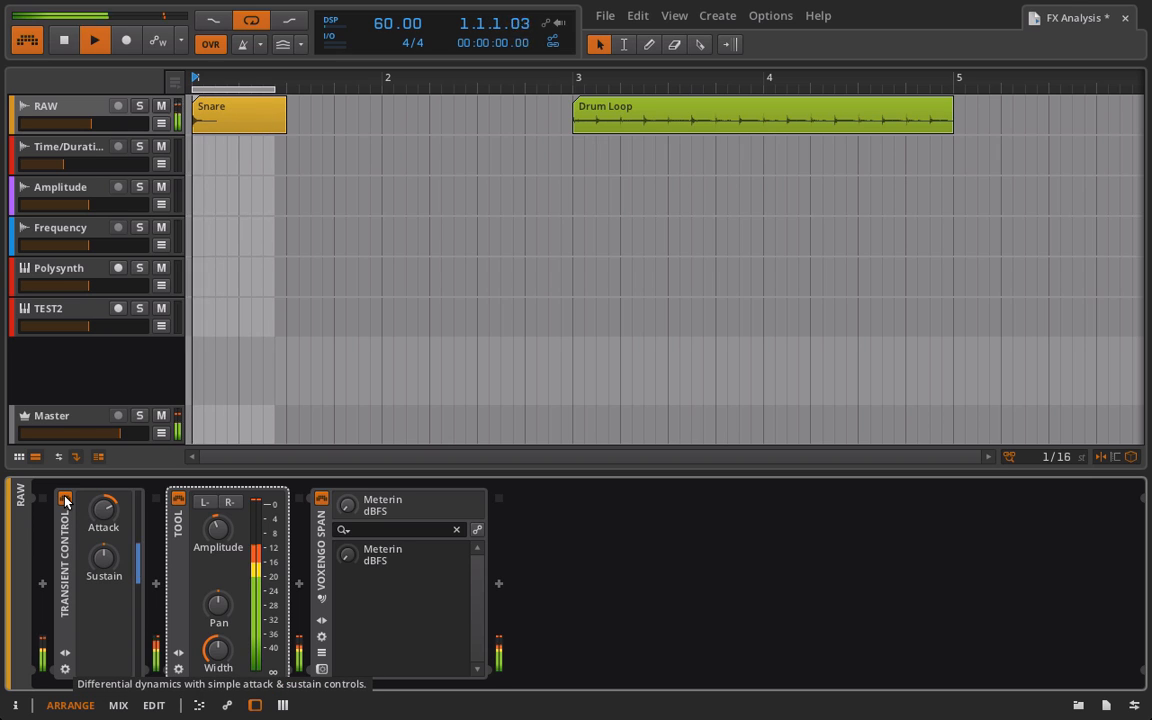
{"action": "key", "text": "space"}
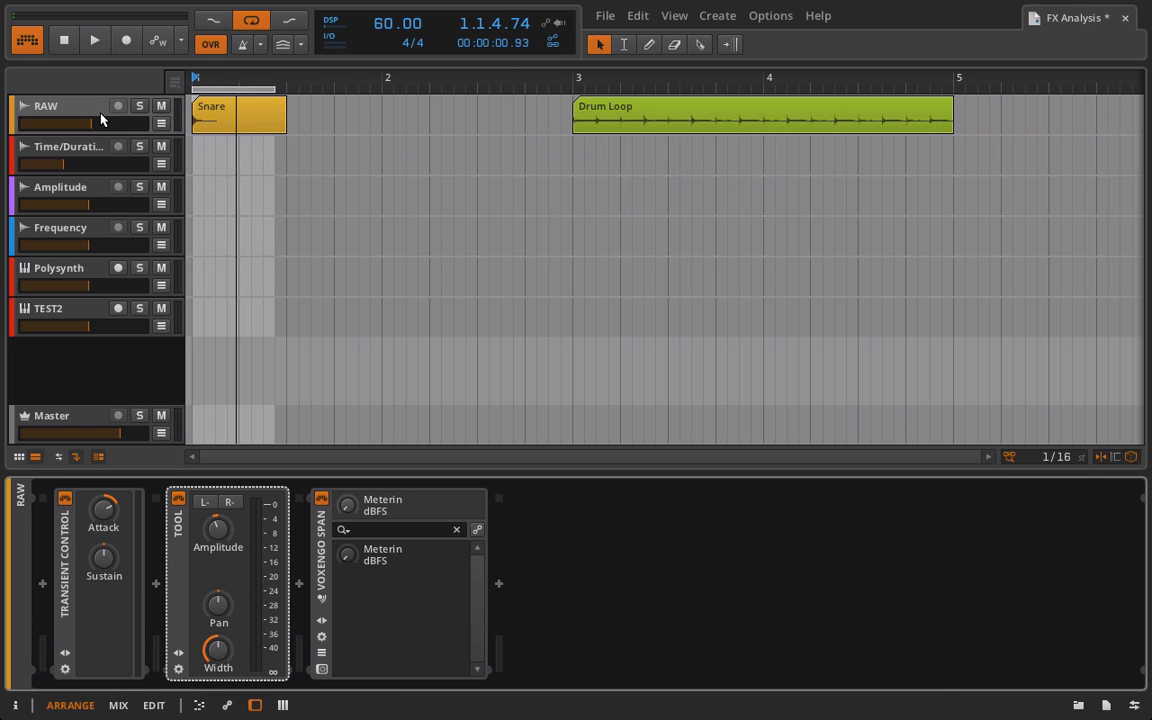
Bounce the Snare clip to a new audio track using the Pre-Fader source
{"action": "left_click", "coordinate": [229, 130]}
{"action": "right_click", "coordinate": [227, 128]}
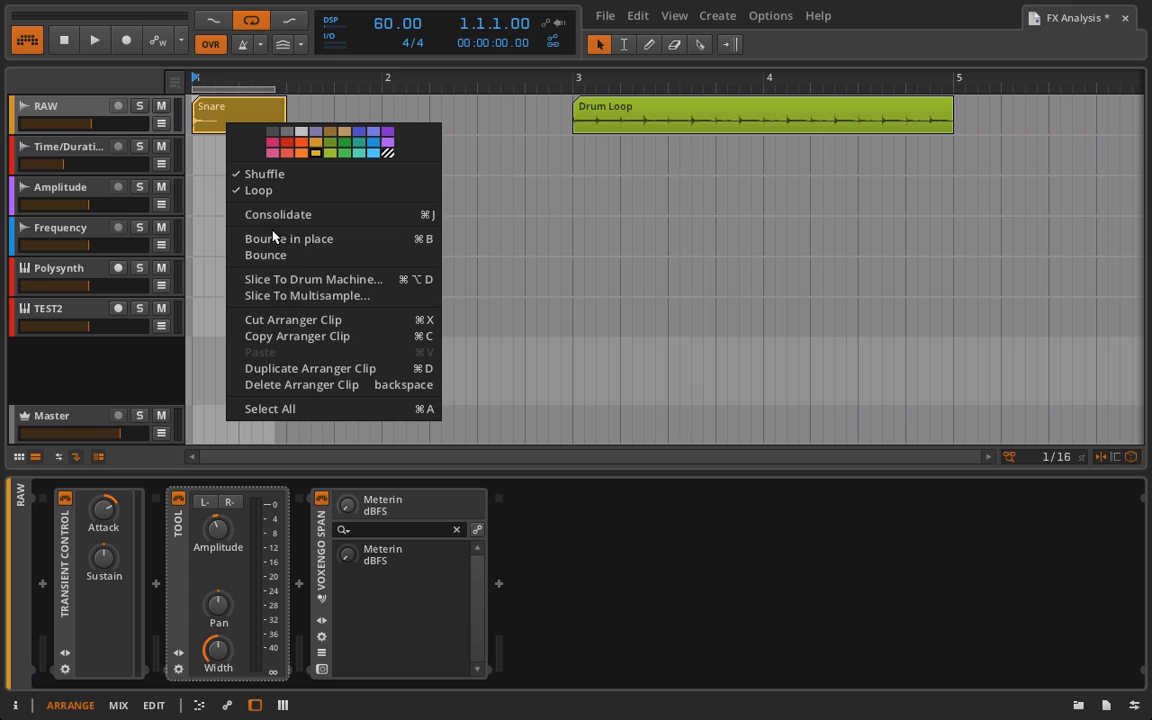
{"action": "left_click", "coordinate": [337, 257]}
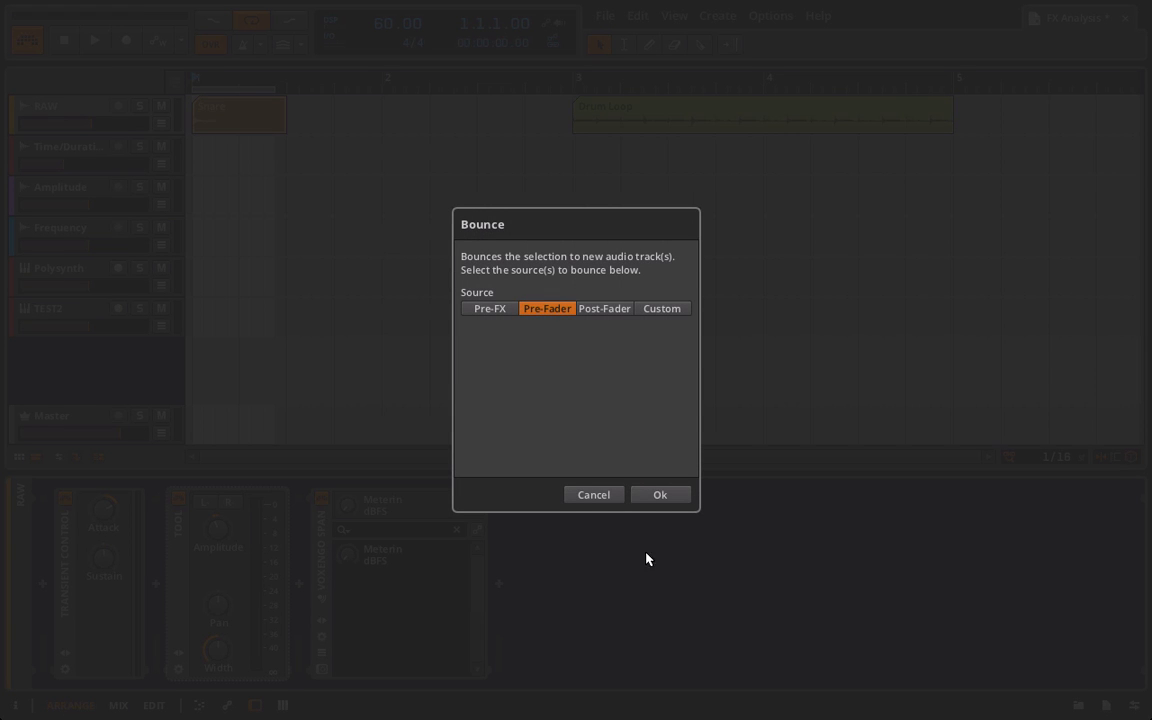
{"action": "left_click", "coordinate": [660, 495]}
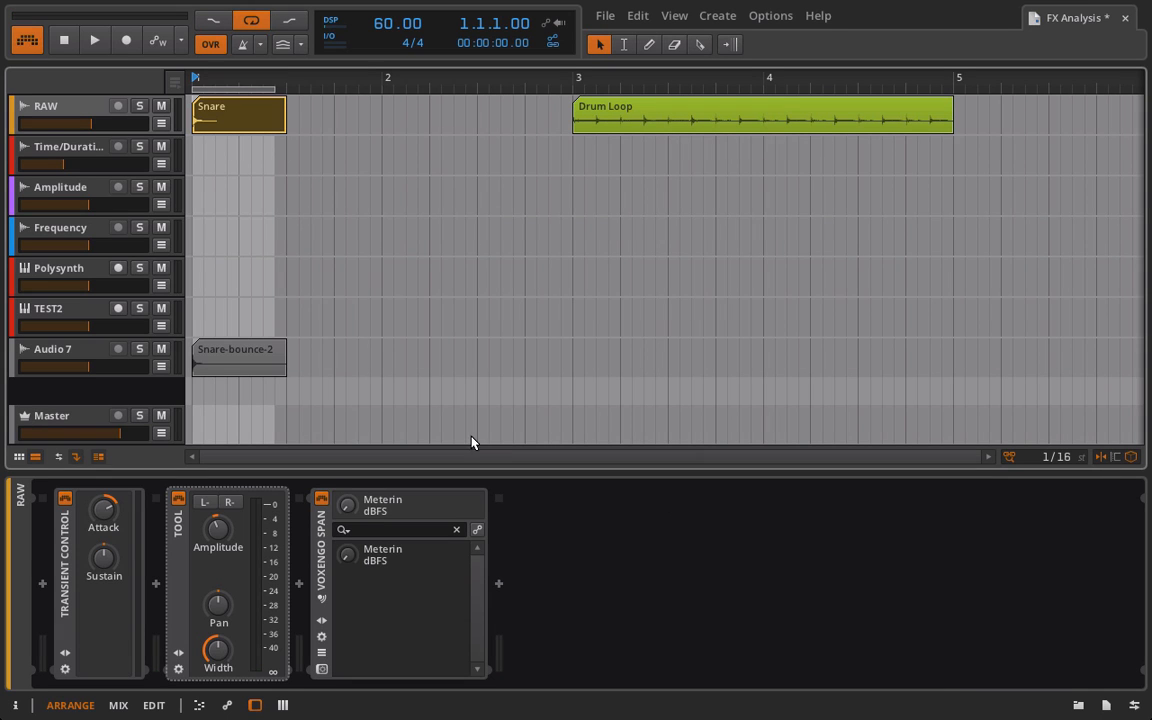
Open the bounced snare clip and compare its waveform with the original Snare clip's
{"action": "double_click", "coordinate": [211, 363]}
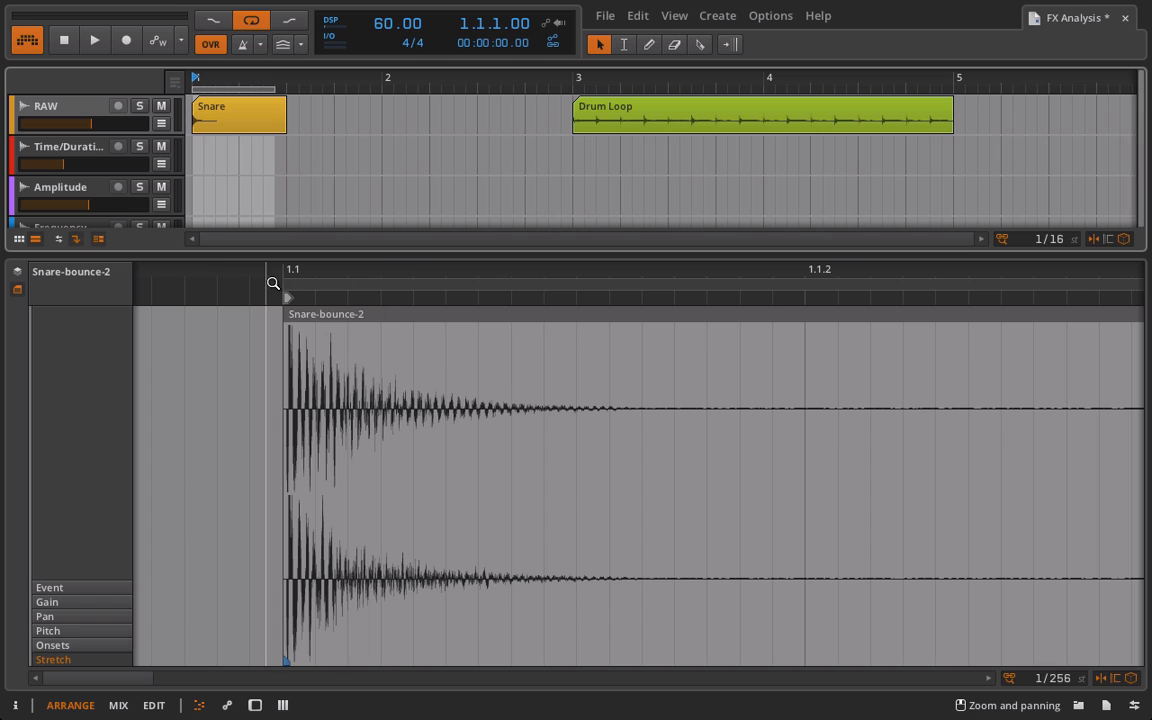
{"action": "left_click", "coordinate": [234, 125]}
{"action": "scroll", "coordinate": [232, 120], "scroll_direction": "down", "scroll_amount": 5}
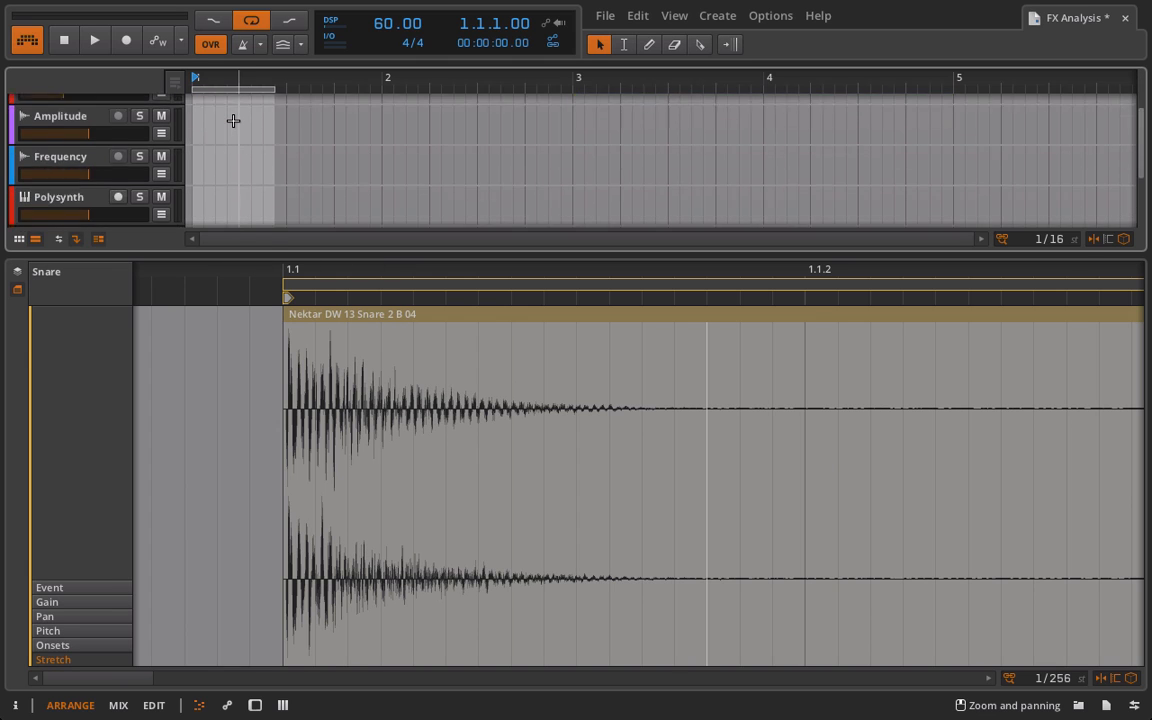
{"action": "left_click", "coordinate": [227, 158]}
{"action": "scroll", "coordinate": [226, 155], "scroll_direction": "up", "scroll_amount": 5}
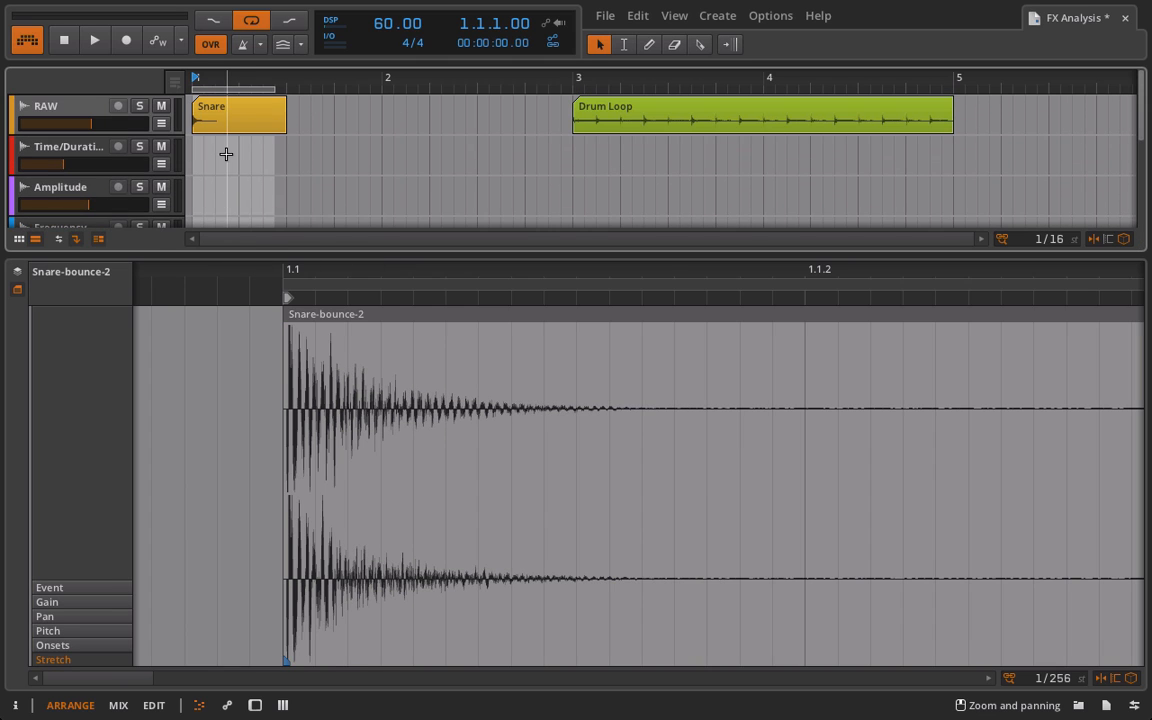
{"action": "left_click", "coordinate": [222, 130]}
{"action": "scroll", "coordinate": [223, 150], "scroll_direction": "down", "scroll_amount": 5}
{"action": "left_click", "coordinate": [222, 150]}
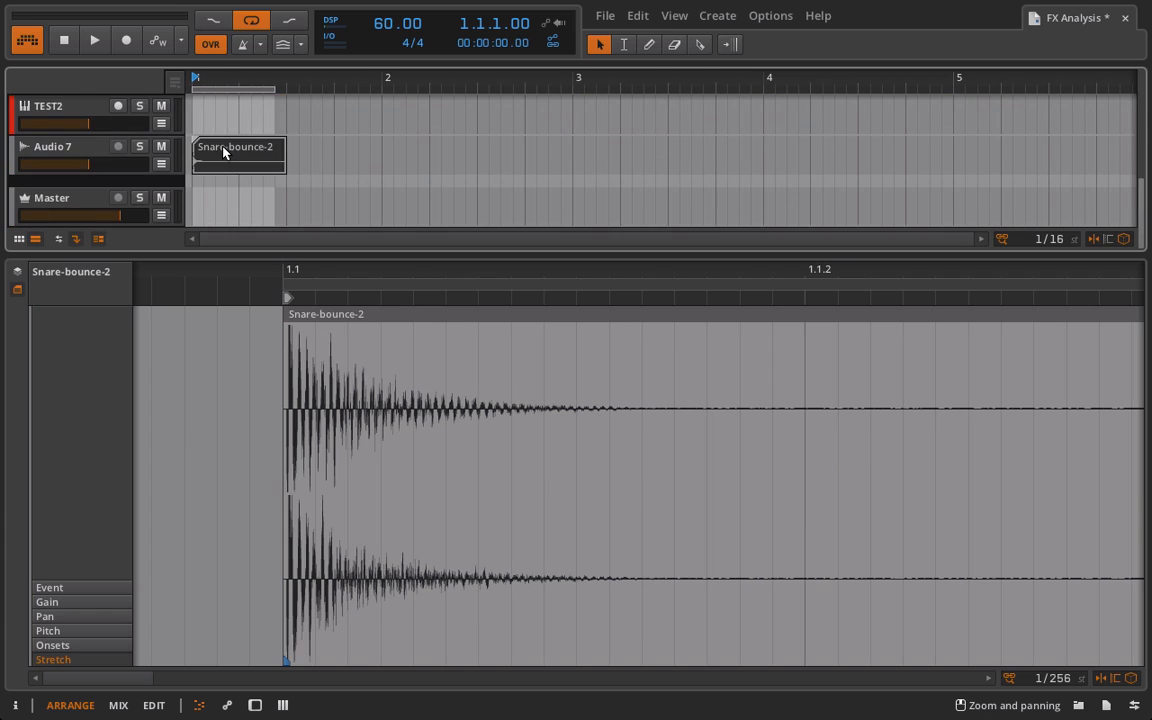
{"action": "scroll", "coordinate": [218, 149], "scroll_direction": "up", "scroll_amount": 5}
Set the attack of the RAW track's Transient Control to -88% and play the snare loop
{"action": "left_click", "coordinate": [85, 106]}
{"action": "key", "text": "d"}
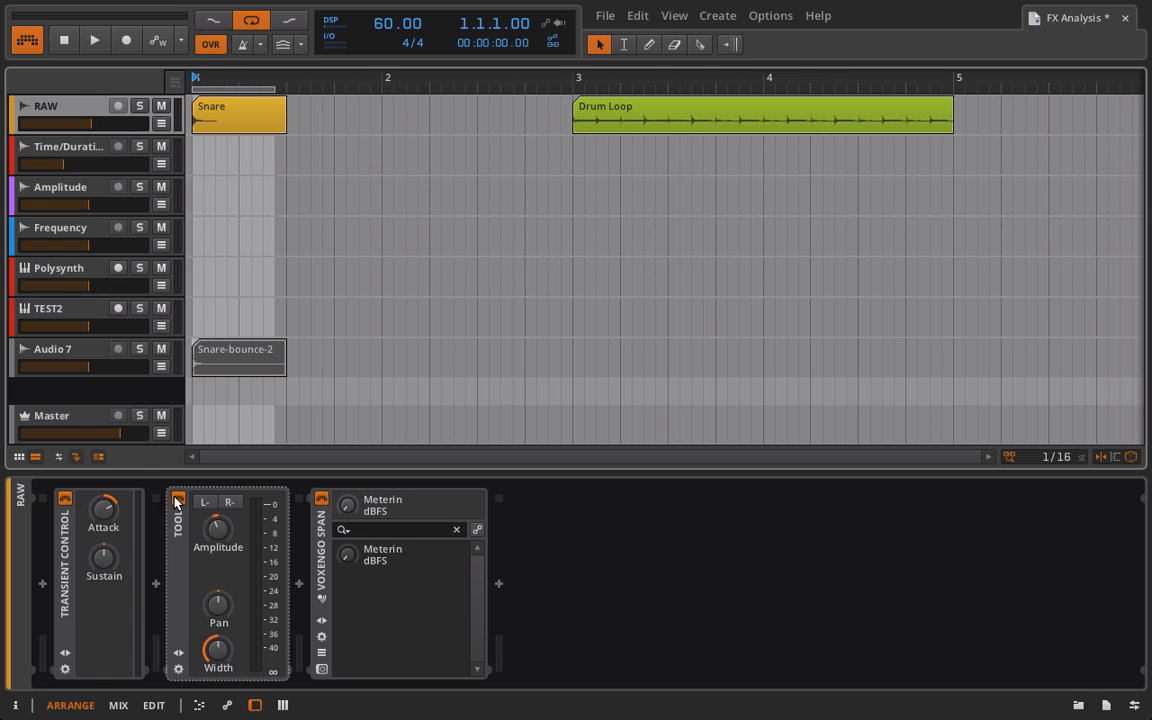
{"action": "left_click_drag", "start_coordinate": [113, 512], "coordinate": [113, 528]}
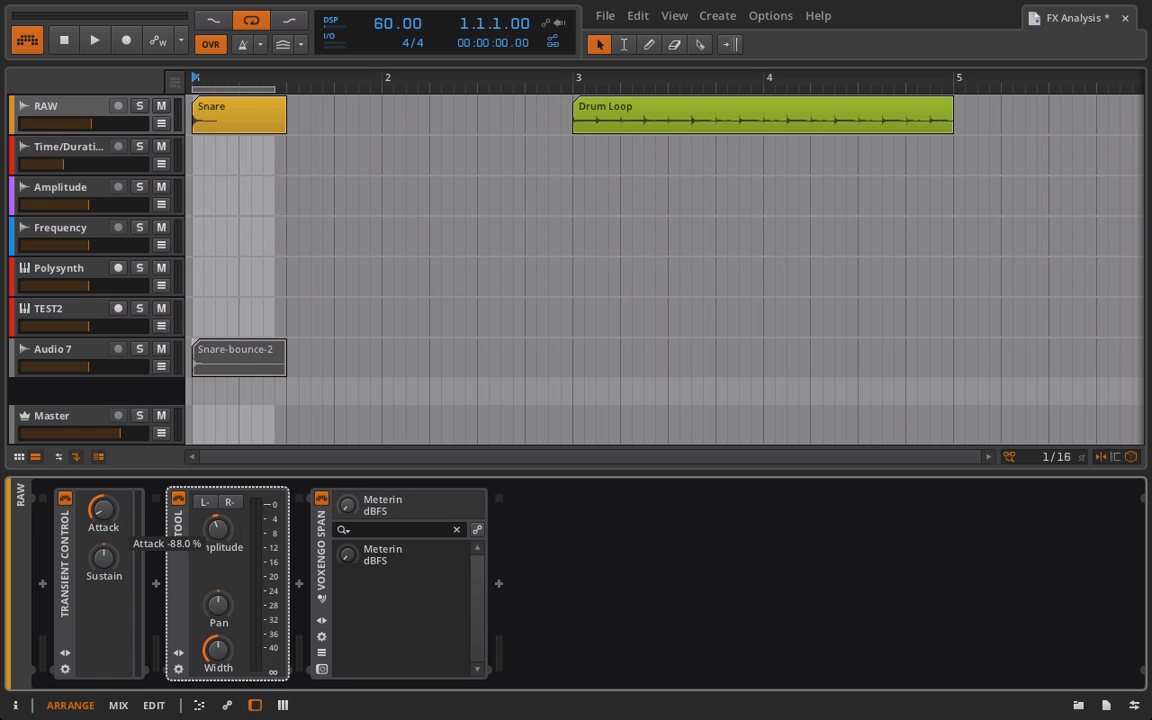
{"action": "key", "text": "space"}
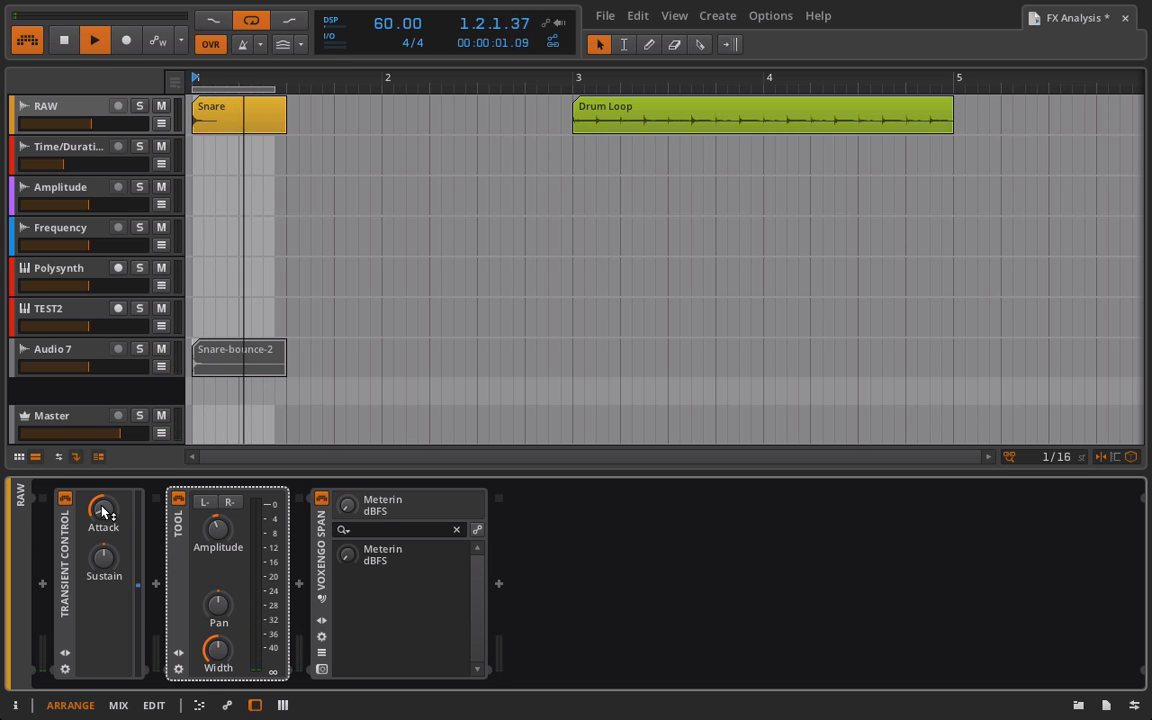
Bypass the Tool and Transient Control devices on the RAW track and mute the Audio 7 track
{"action": "left_click", "coordinate": [181, 499]}
{"action": "left_click_drag", "start_coordinate": [100, 512], "coordinate": [100, 560]}
{"action": "left_click", "coordinate": [66, 499]}
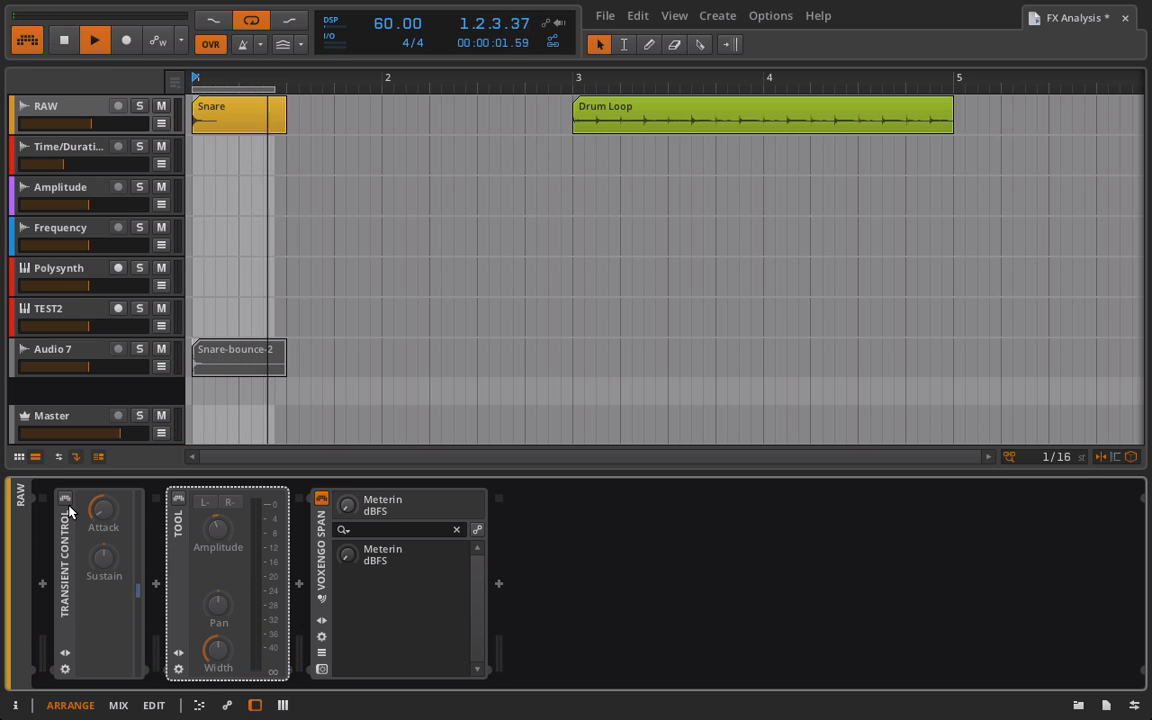
{"action": "left_click", "coordinate": [161, 349]}
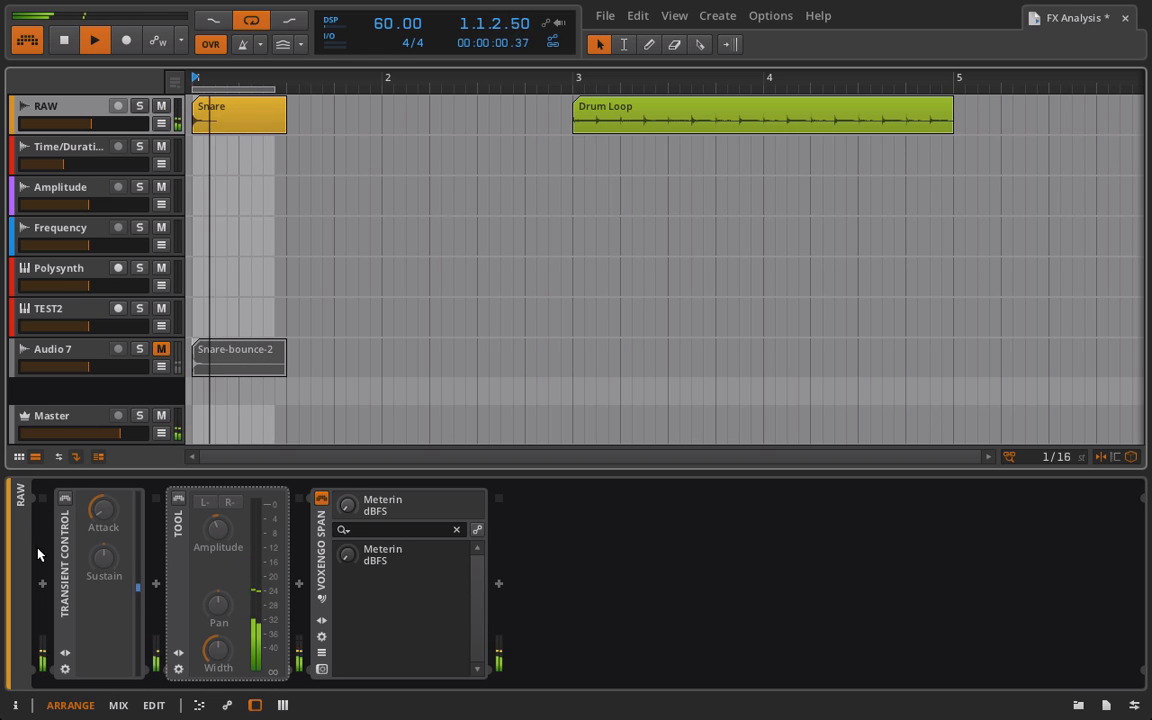
Re-enable the Transient Control with its attack at about -89%, listen to the snare, and stop playback
{"action": "left_click", "coordinate": [64, 497]}
{"action": "mouse_move", "coordinate": [101, 509]}
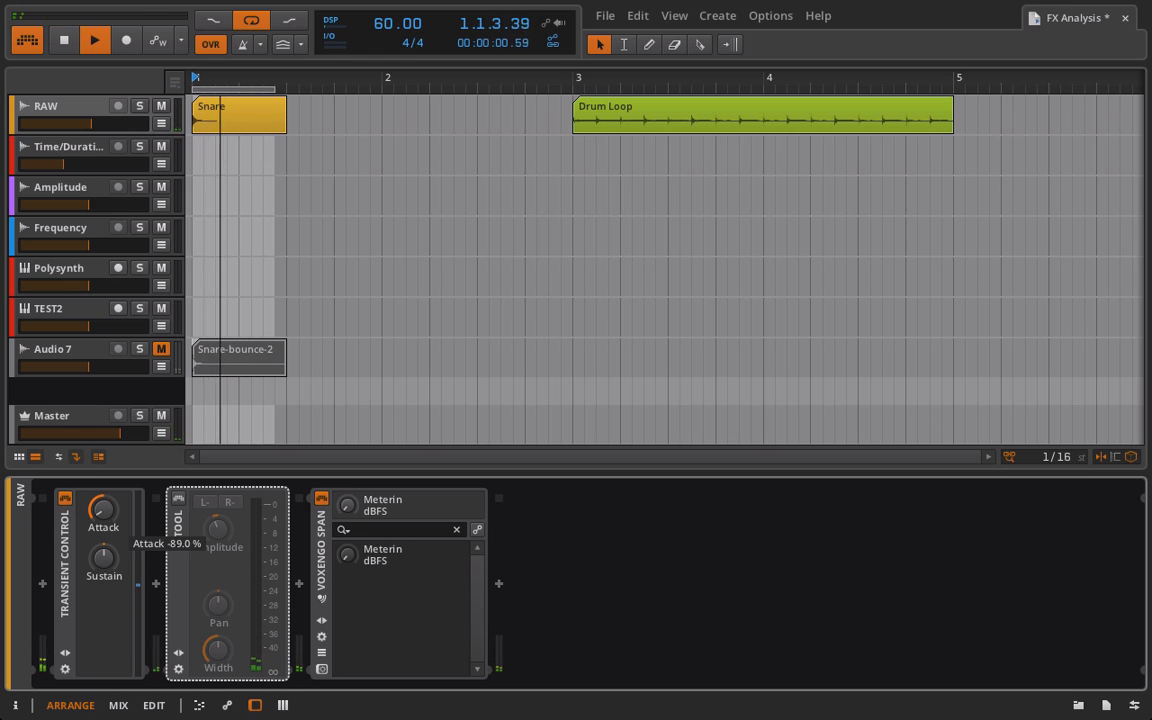
{"action": "left_click_drag", "start_coordinate": [99, 513], "coordinate": [99, 512]}
{"action": "key", "text": "space"}
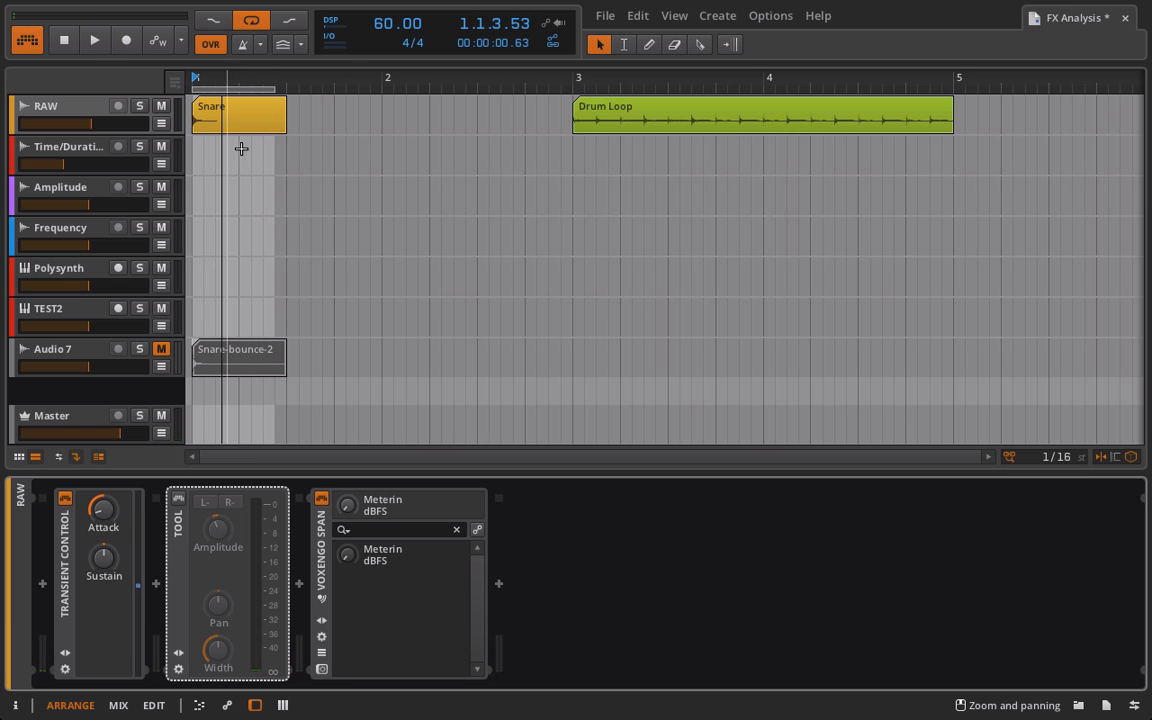
Bounce the Snare clip with its reduced attack to another new audio track, using the Pre-Fader source
{"action": "right_click", "coordinate": [235, 130]}
{"action": "left_click", "coordinate": [270, 260]}
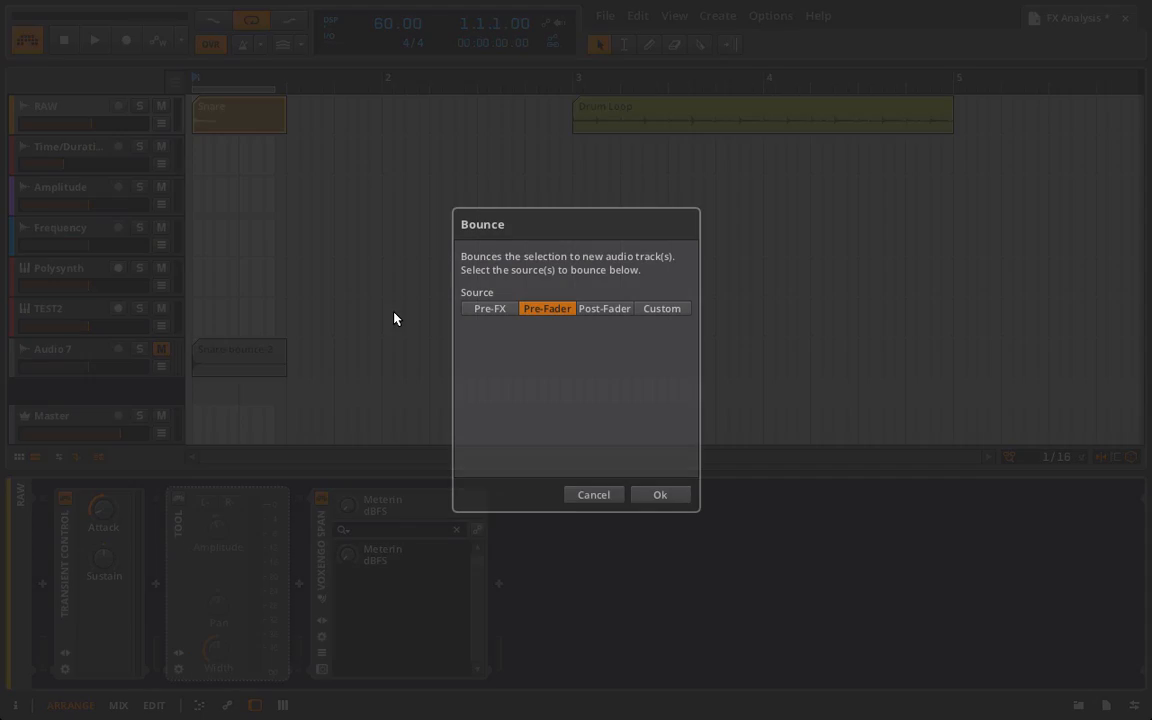
{"action": "left_click", "coordinate": [659, 494]}
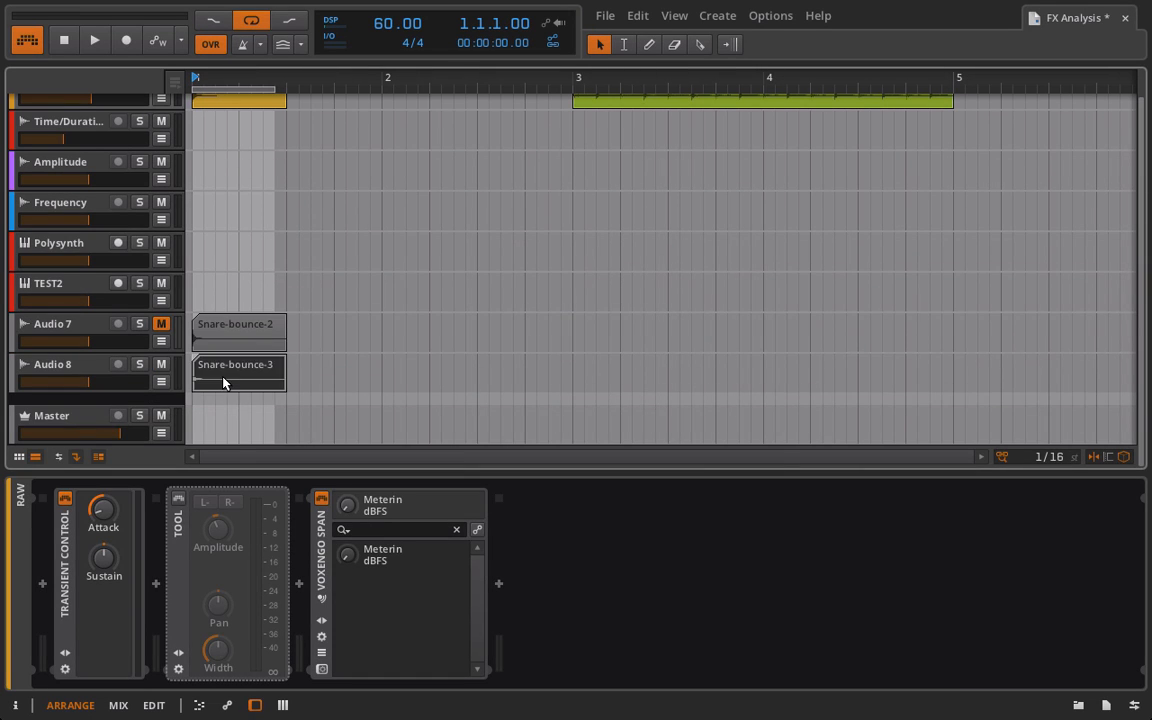
Open the Audio 8 bounce clip and compare its waveform with the bounce on Audio 7
{"action": "double_click", "coordinate": [226, 375]}
{"action": "scroll", "coordinate": [249, 185], "scroll_direction": "down", "scroll_amount": 5}
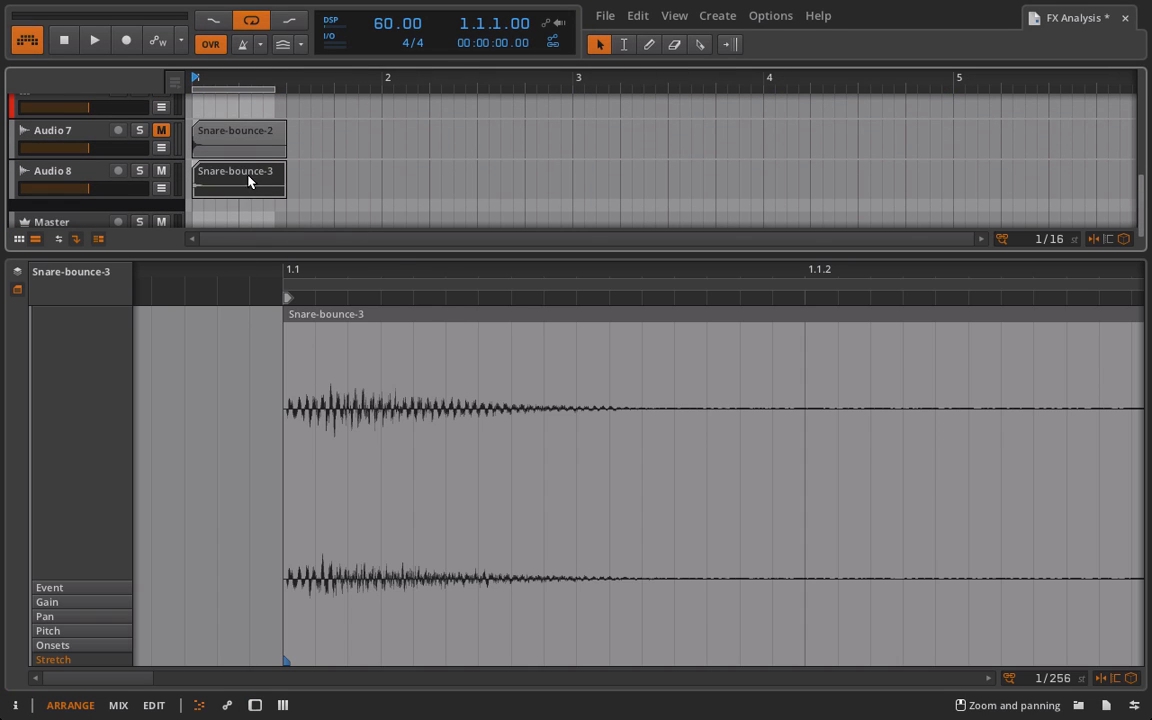
{"action": "left_click", "coordinate": [239, 152]}
{"action": "left_click", "coordinate": [235, 188]}
{"action": "scroll", "coordinate": [235, 185], "scroll_direction": "up", "scroll_amount": 10}
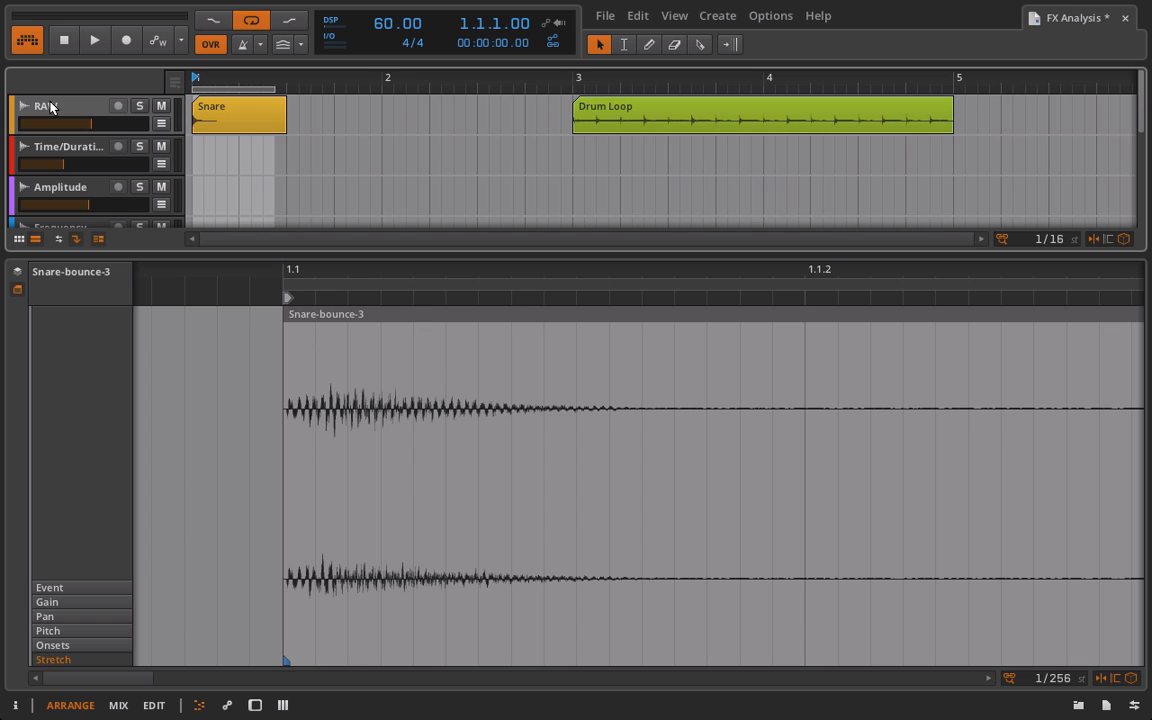
Reset Transient Control's attack on the RAW track, lower its sustain close to minimum, and mute Audio 8 during playback
{"action": "left_click", "coordinate": [50, 107]}
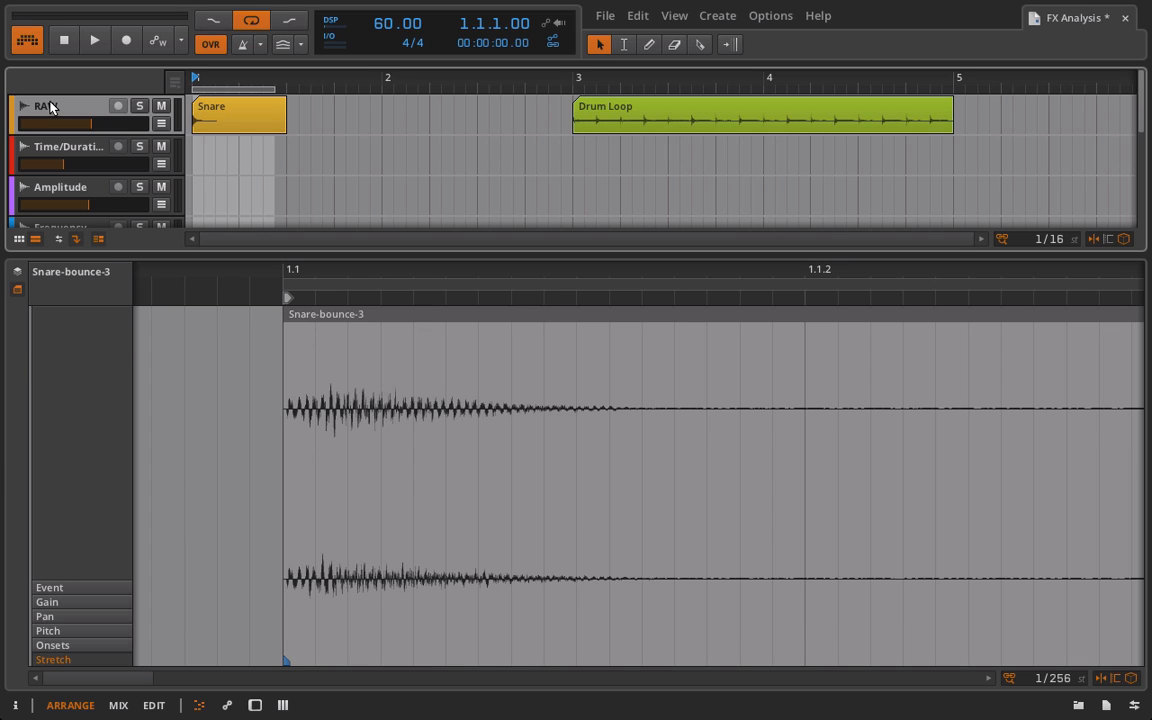
{"action": "key", "text": "d"}
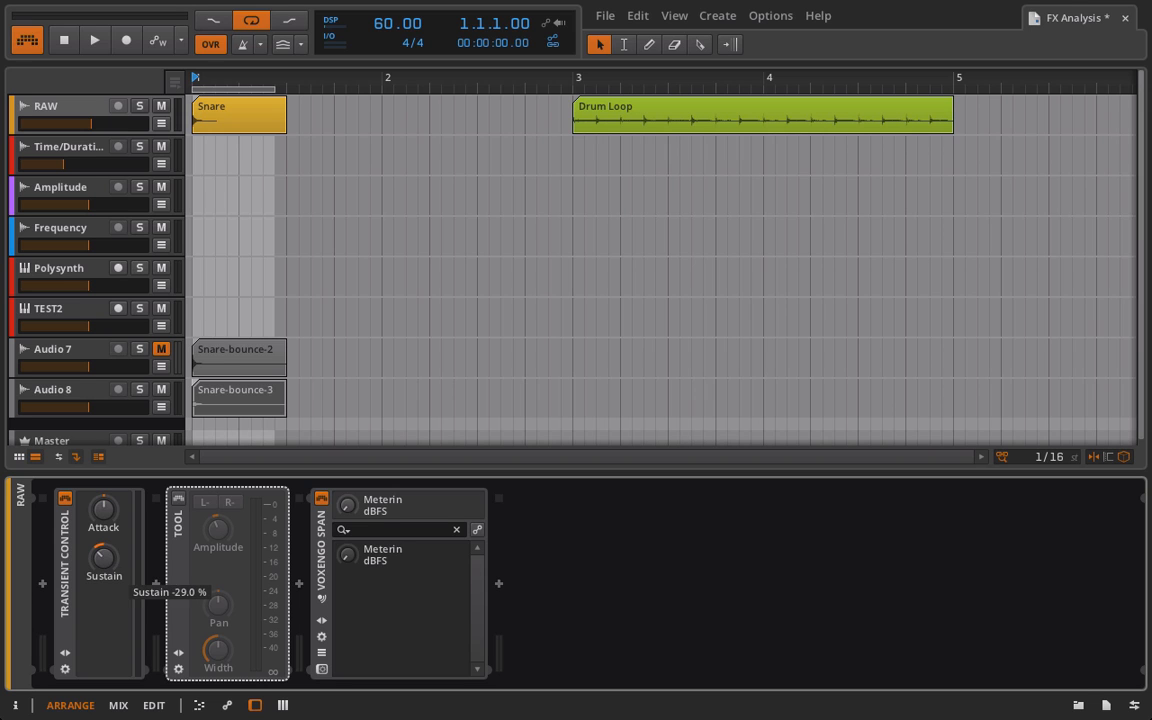
{"action": "key", "text": "space"}
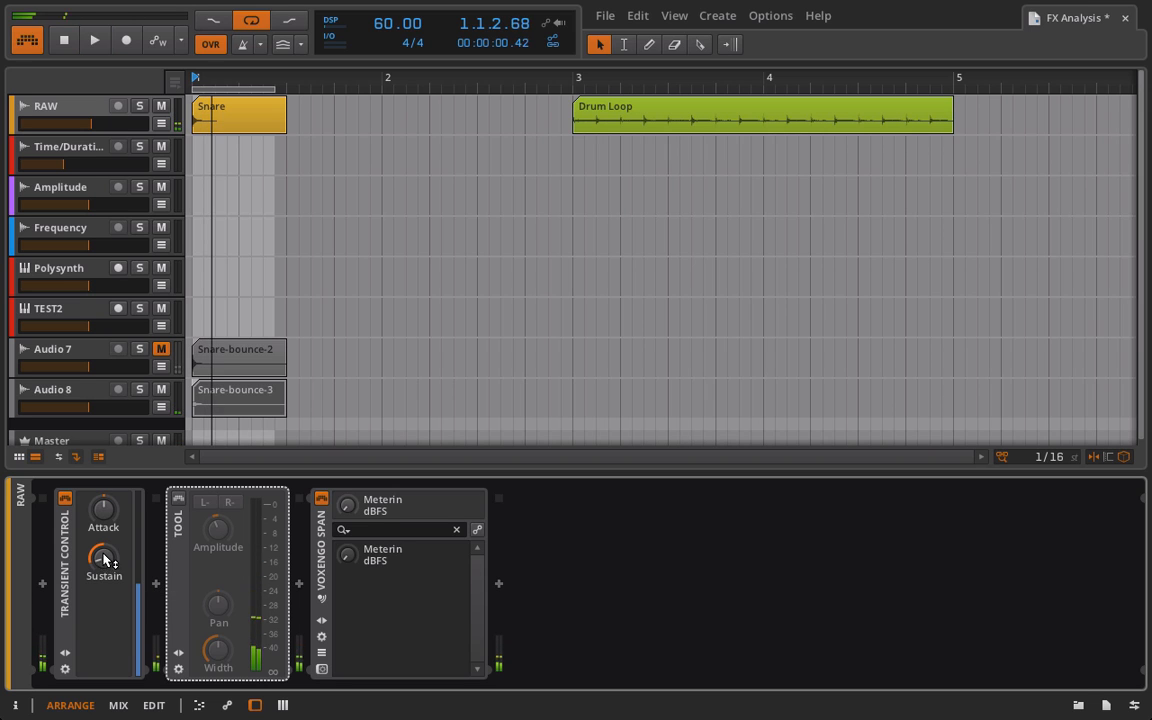
{"action": "left_click", "coordinate": [164, 391]}
{"action": "key", "text": "space"}
{"action": "left_click_drag", "start_coordinate": [106, 567], "coordinate": [106, 586]}
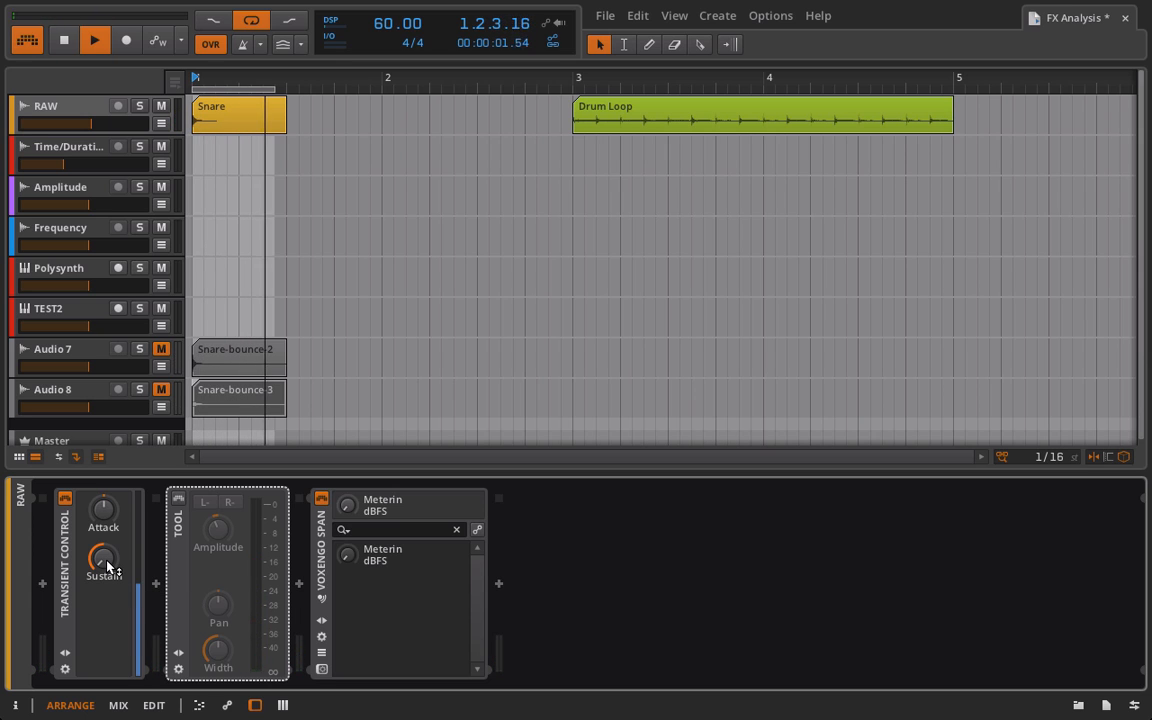
{"action": "mouse_move", "coordinate": [110, 565]}
{"action": "left_mouse_down"}
{"action": "mouse_move", "coordinate": [110, 549]}
{"action": "mouse_move", "coordinate": [103, 575]}
{"action": "left_mouse_up"}
Play and restart the snare repeatedly to hear it with the heavily lowered sustain
{"action": "key", "text": "space"}
{"action": "key", "text": "space"}
{"action": "key", "text": "space"}
{"action": "key", "text": "space"}
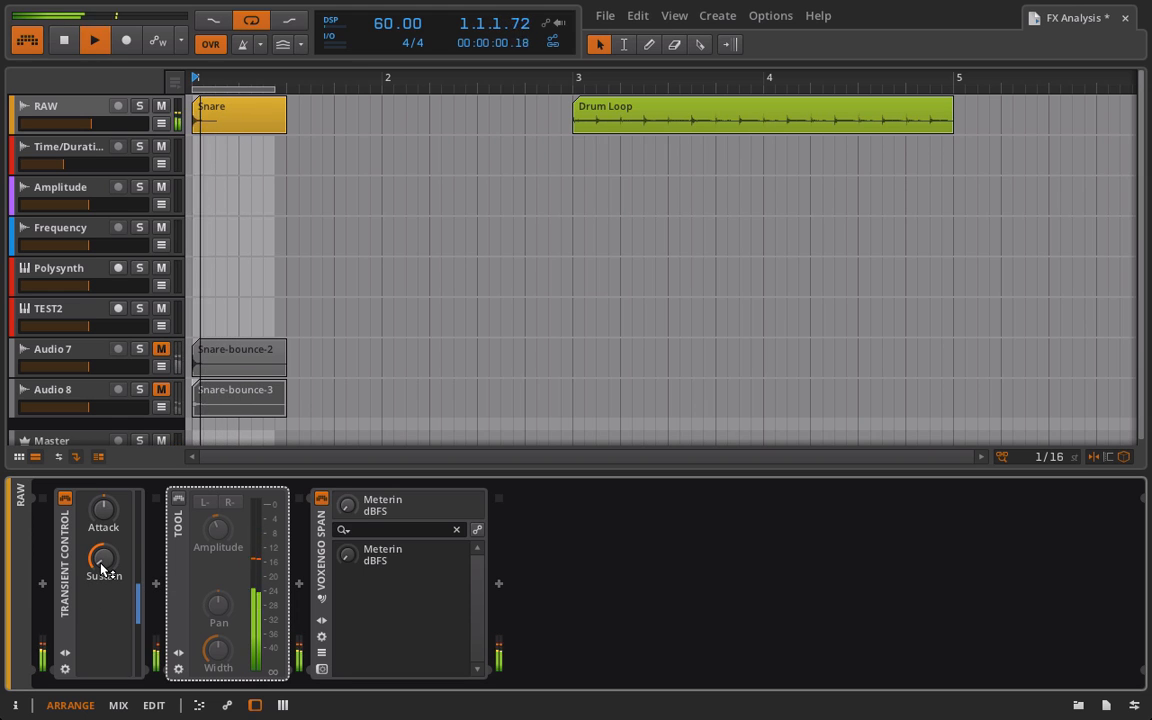
{"action": "key", "text": "space"}
{"action": "key", "text": "space"}
{"action": "key", "text": "space"}
{"action": "key", "text": "space"}
{"action": "key", "text": "space"}
{"action": "key", "text": "space"}
{"action": "key", "text": "space"}
{"action": "key", "text": "space"}
{"action": "key", "text": "space"}
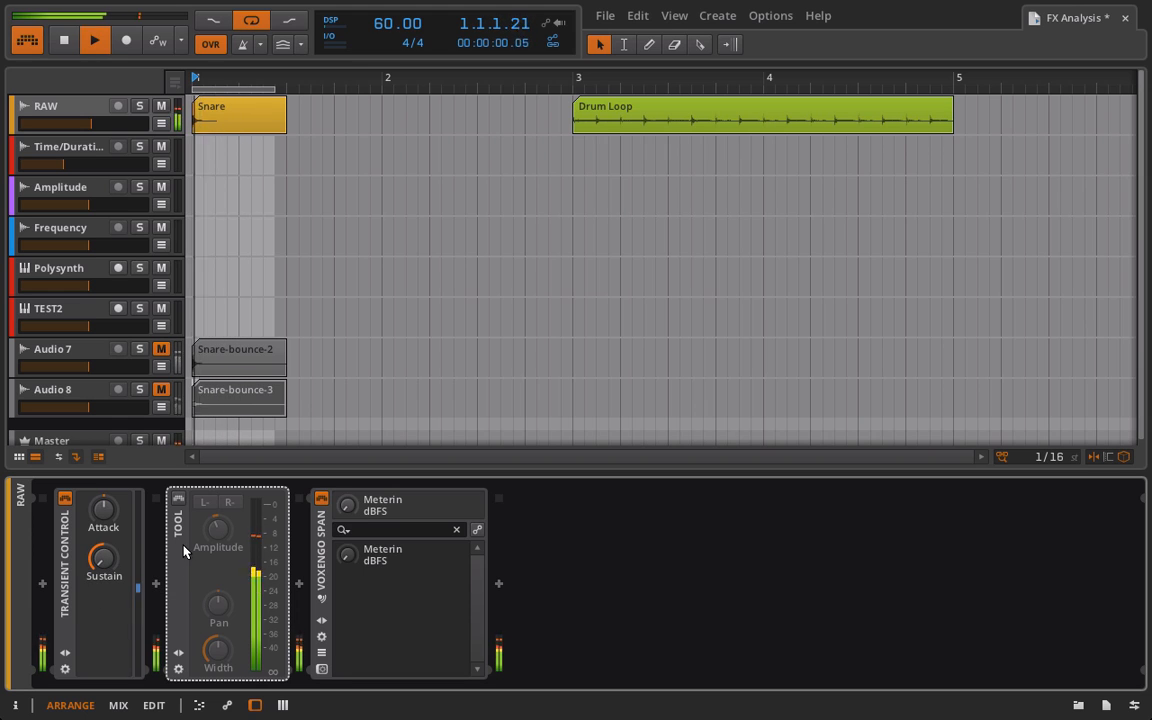
Compare the snare with Transient Control bypassed and re-enabled, and stop playback with the device active
{"action": "key", "text": "space"}
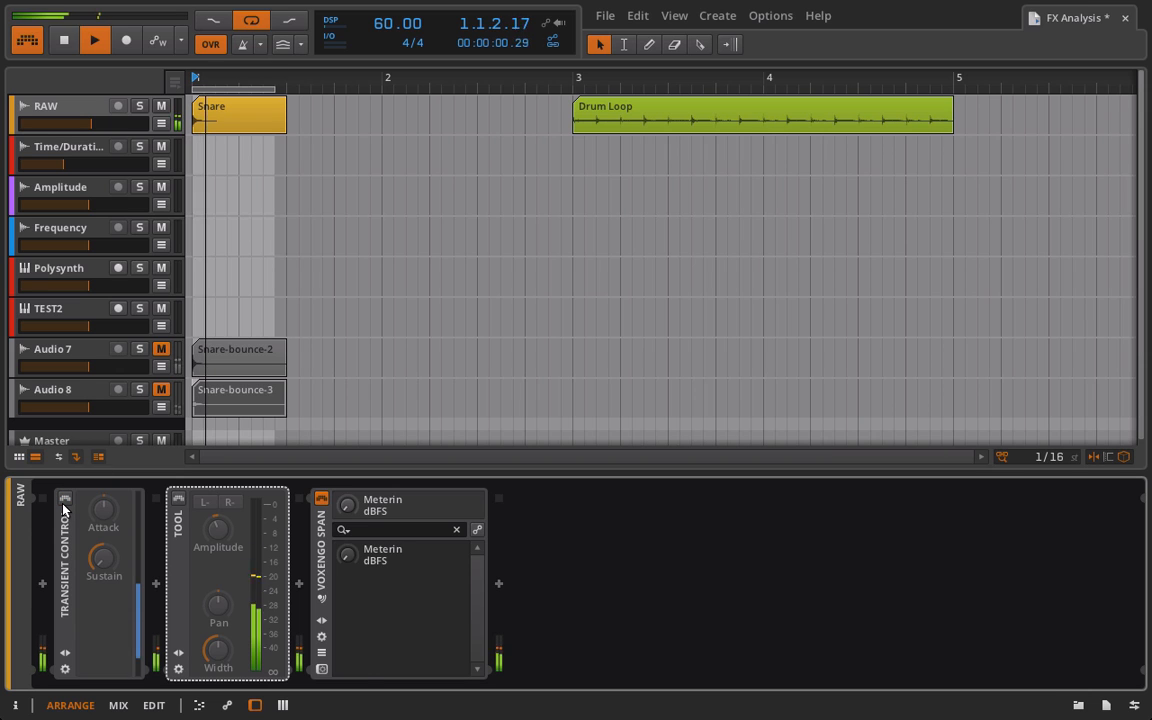
{"action": "left_click", "coordinate": [62, 503]}
{"action": "key", "text": "space"}
{"action": "key", "text": "space"}
{"action": "key", "text": "space"}
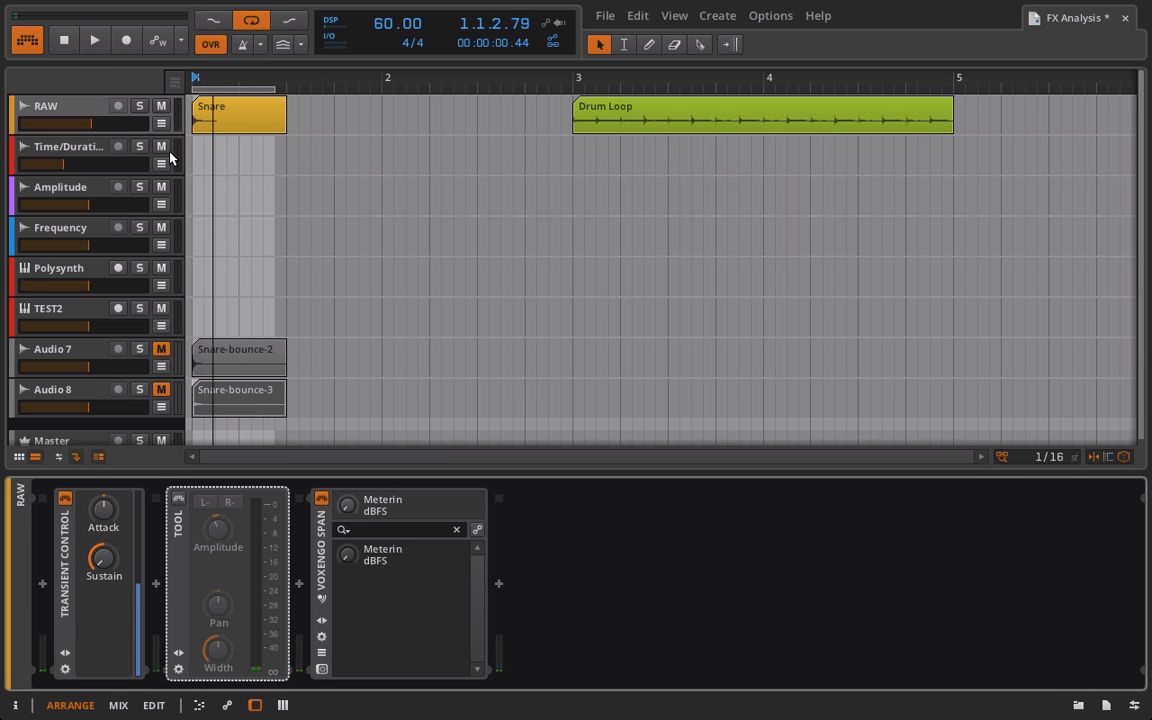
Bounce the Snare clip with its lowered sustain to another new audio track
{"action": "right_click", "coordinate": [224, 114]}
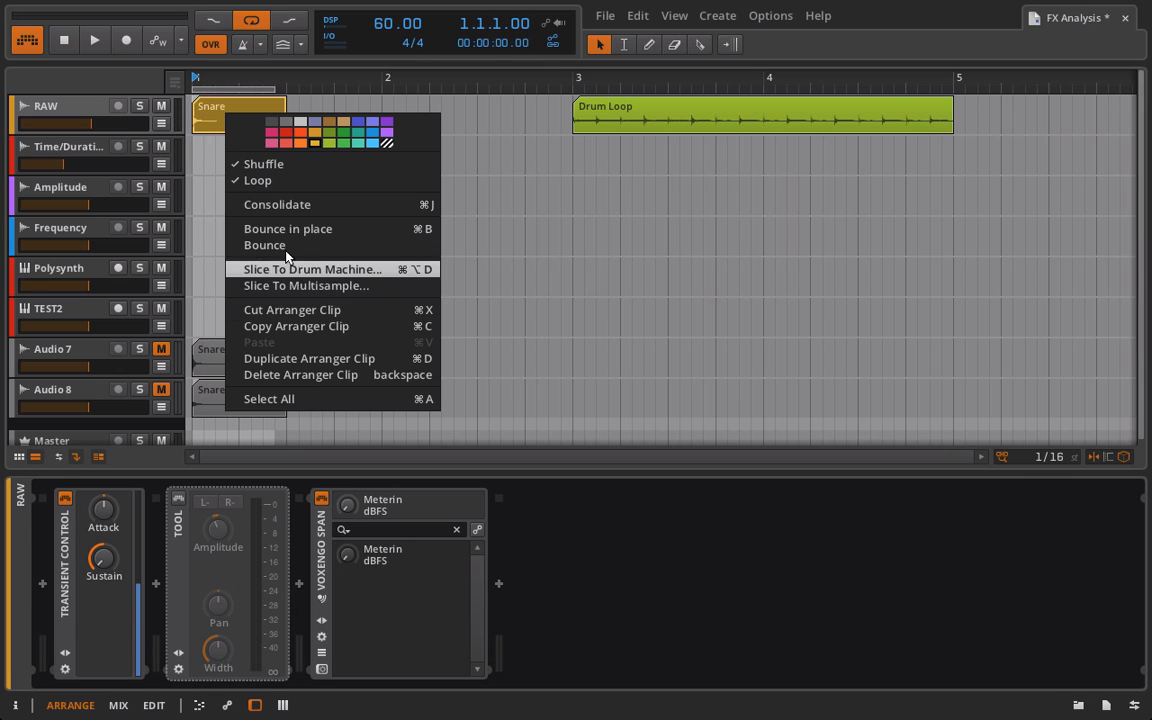
{"action": "left_click", "coordinate": [256, 245]}
{"action": "left_click", "coordinate": [643, 497]}
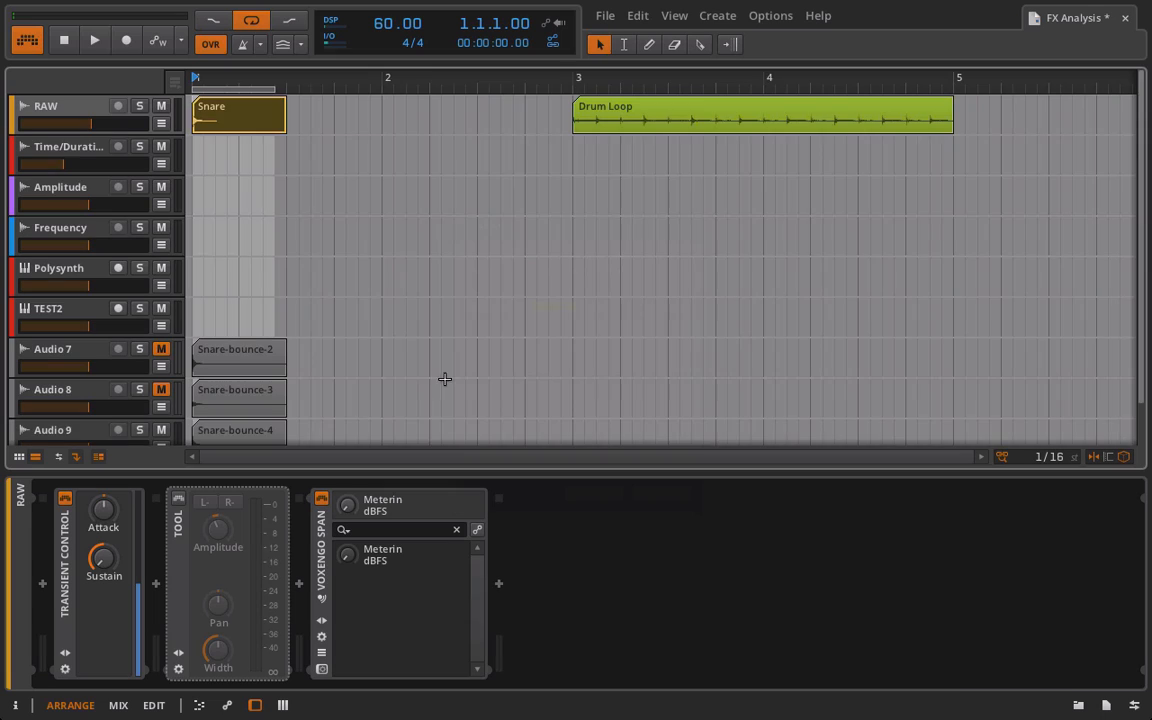
Compare the waveforms of the bounces on Audio 7, Audio 8 and Audio 9 with the original Snare clip
{"action": "double_click", "coordinate": [231, 280]}
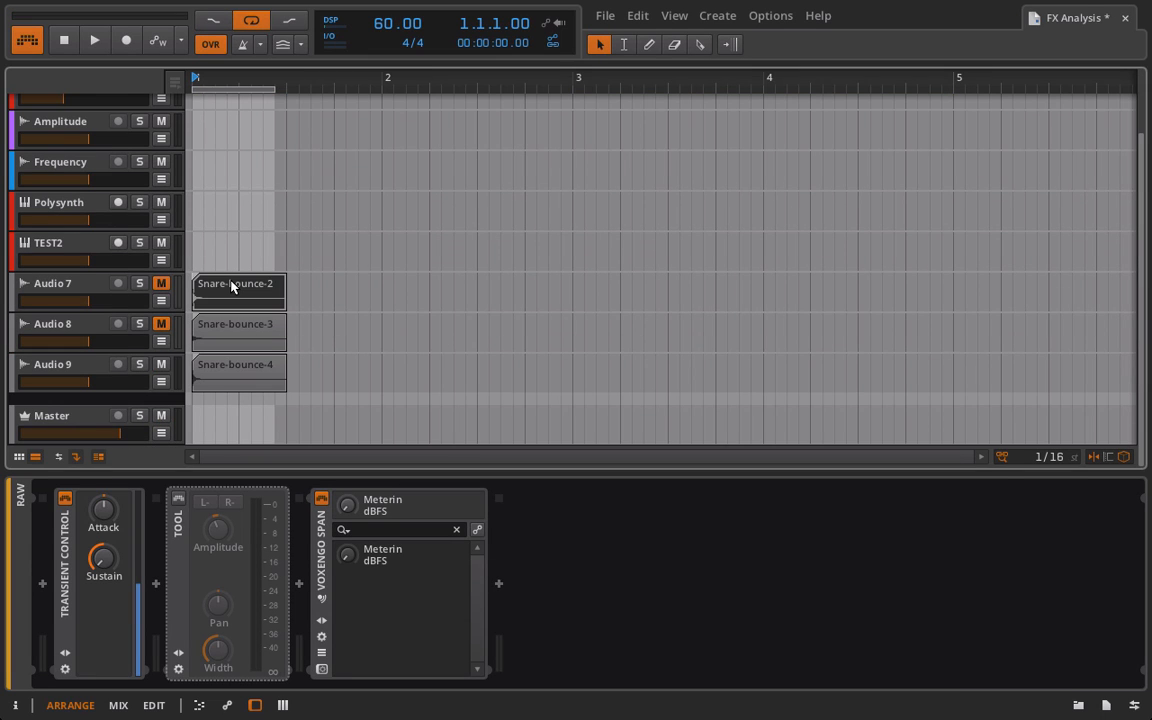
{"action": "scroll", "coordinate": [264, 200], "scroll_direction": "down", "scroll_amount": 4}
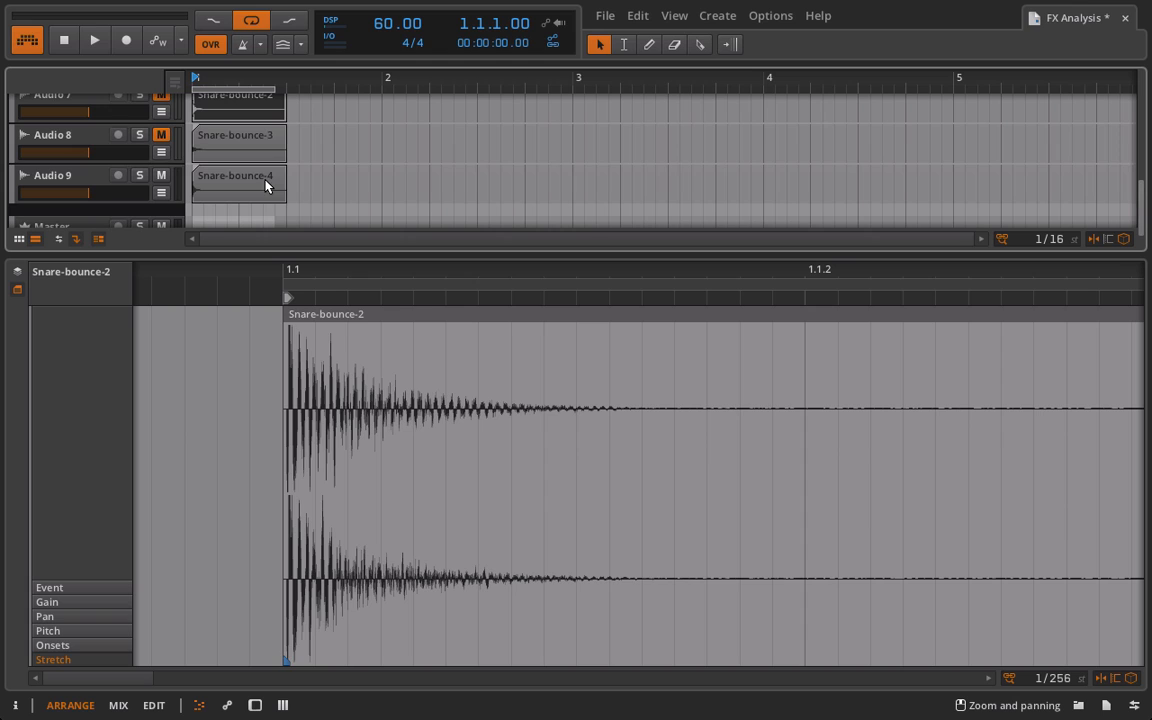
{"action": "left_click", "coordinate": [248, 146]}
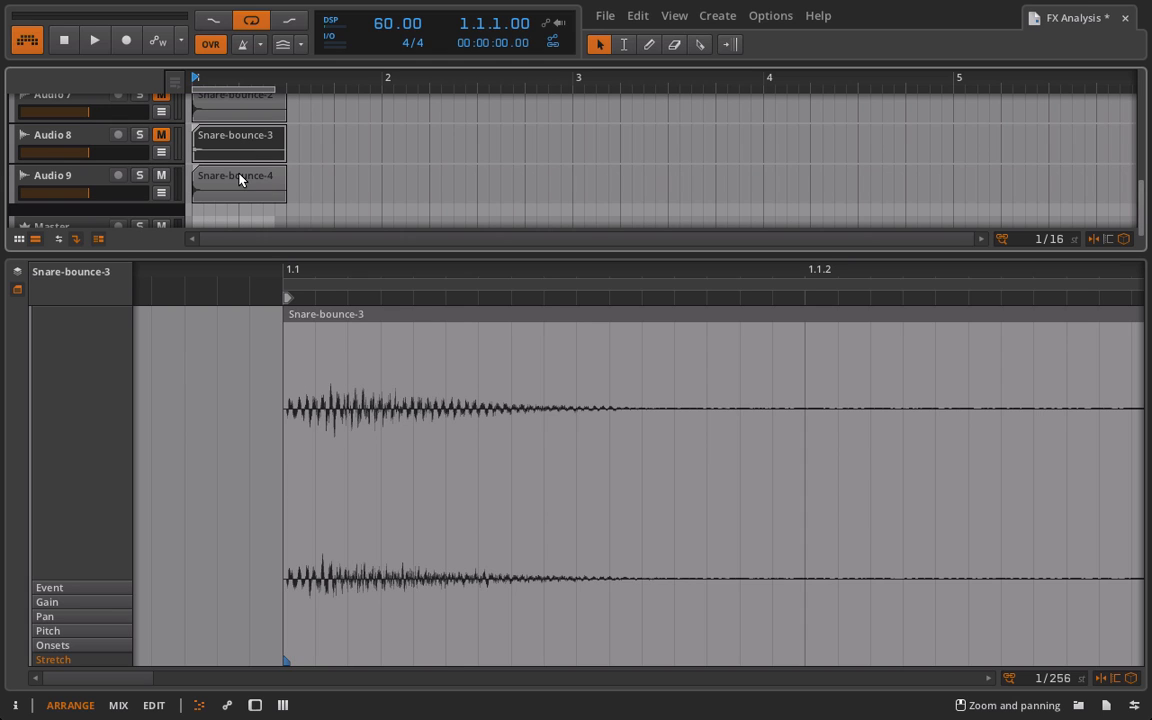
{"action": "left_click", "coordinate": [240, 180]}
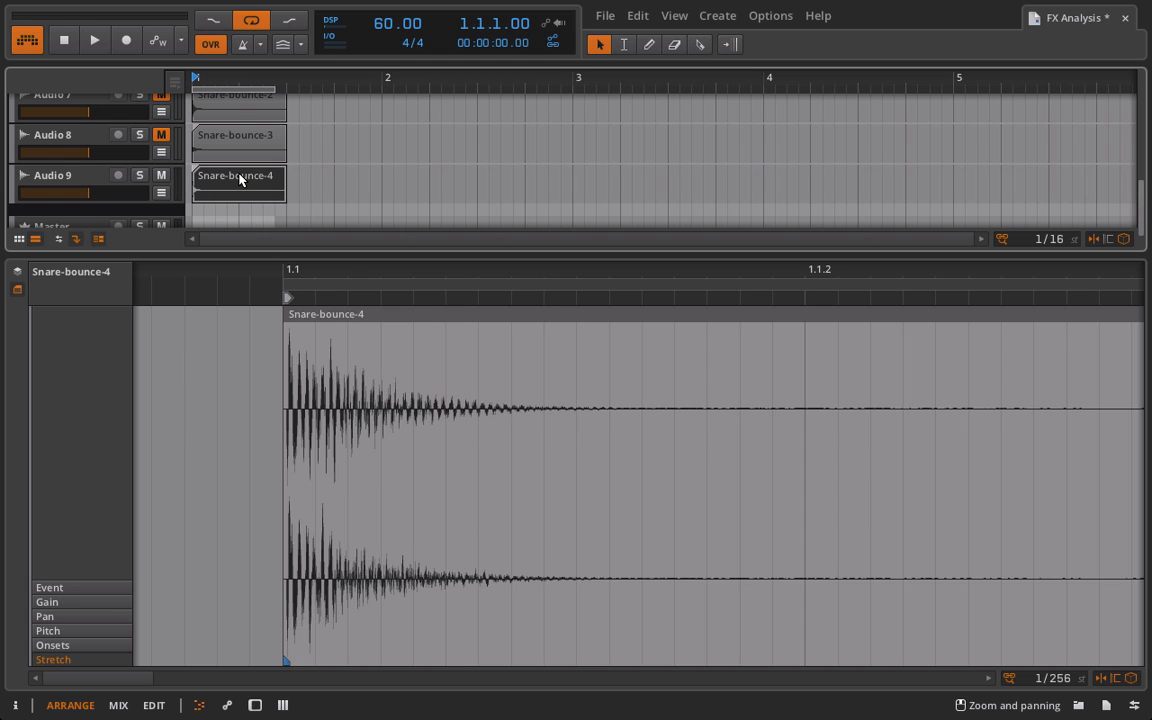
{"action": "left_click", "coordinate": [233, 109]}
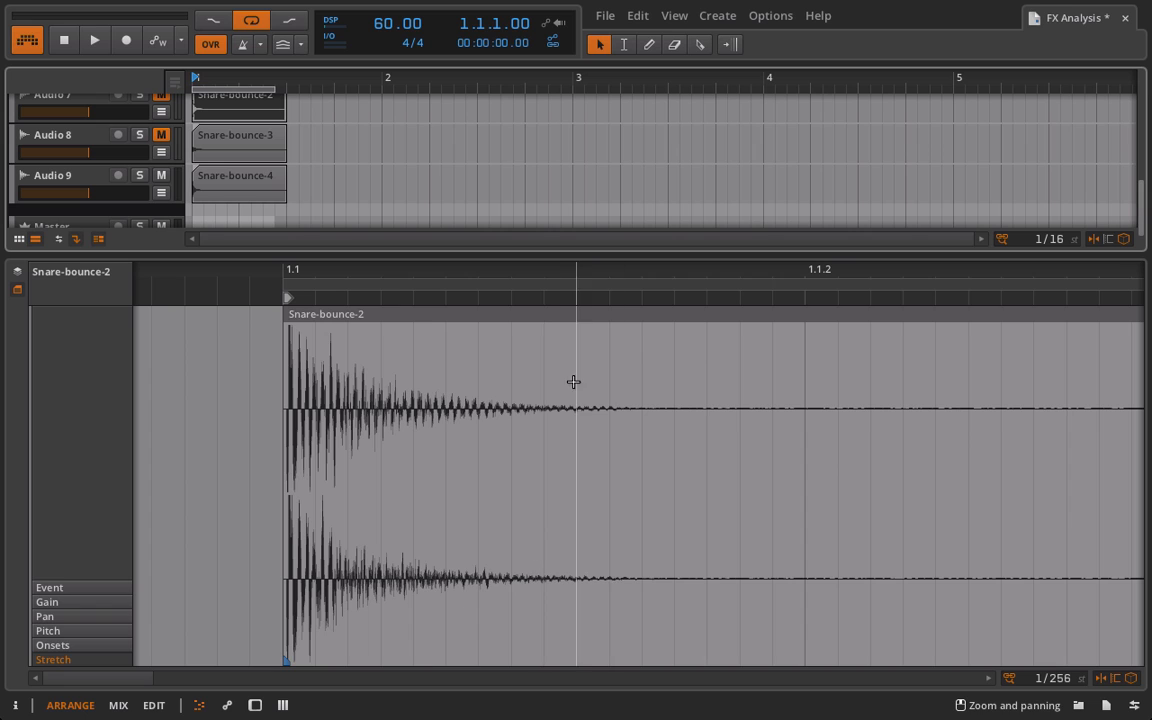
{"action": "left_click", "coordinate": [268, 195]}
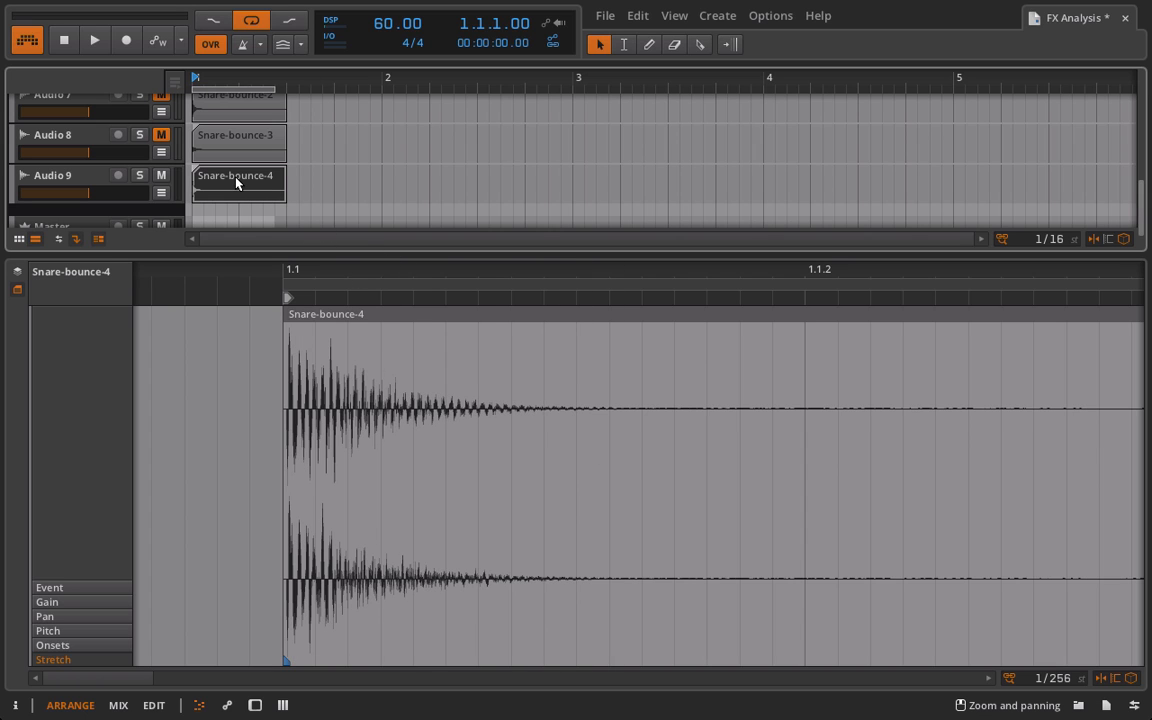
{"action": "scroll", "coordinate": [236, 182], "scroll_direction": "up", "scroll_amount": 10}
{"action": "left_click", "coordinate": [229, 126]}
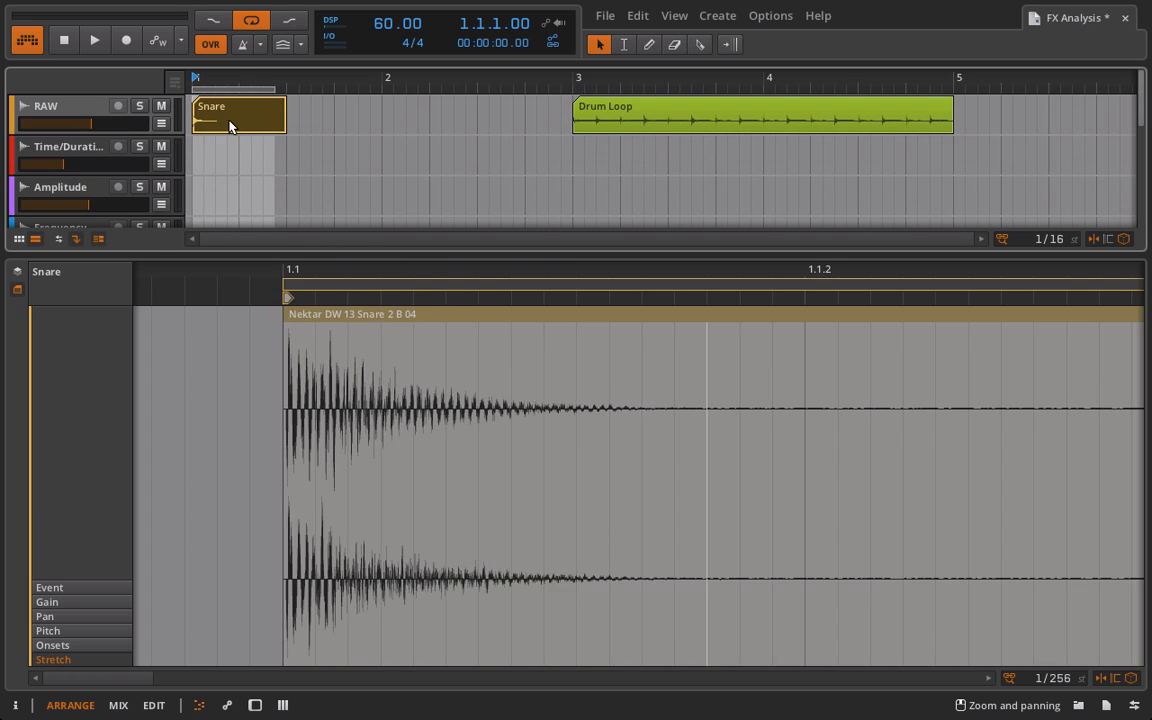
Raise the RAW track's Transient Control sustain back to around zero, and mute Audio 9 before playing the snare
{"action": "left_click", "coordinate": [57, 113]}
{"action": "key", "text": "d"}
{"action": "left_click_drag", "start_coordinate": [107, 569], "coordinate": [107, 566]}
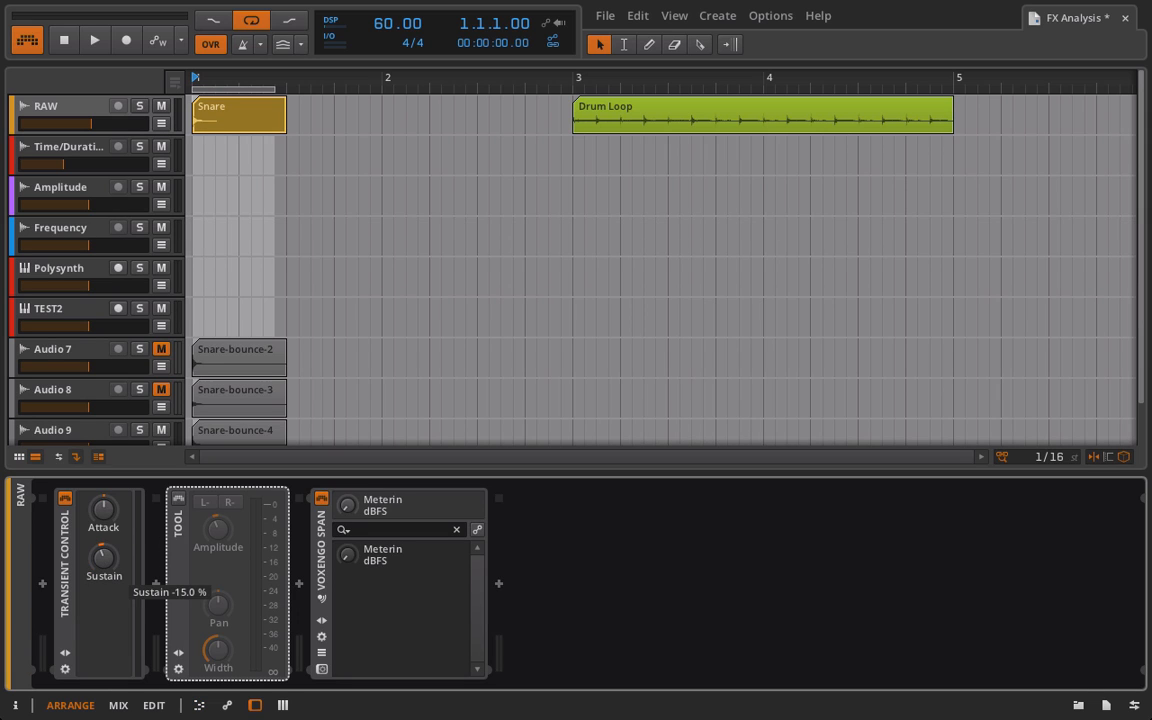
{"action": "scroll", "coordinate": [146, 365], "scroll_direction": "down", "scroll_amount": 2}
{"action": "left_click", "coordinate": [159, 365]}
{"action": "scroll", "coordinate": [165, 365], "scroll_direction": "up", "scroll_amount": 2}
{"action": "key", "text": "space"}
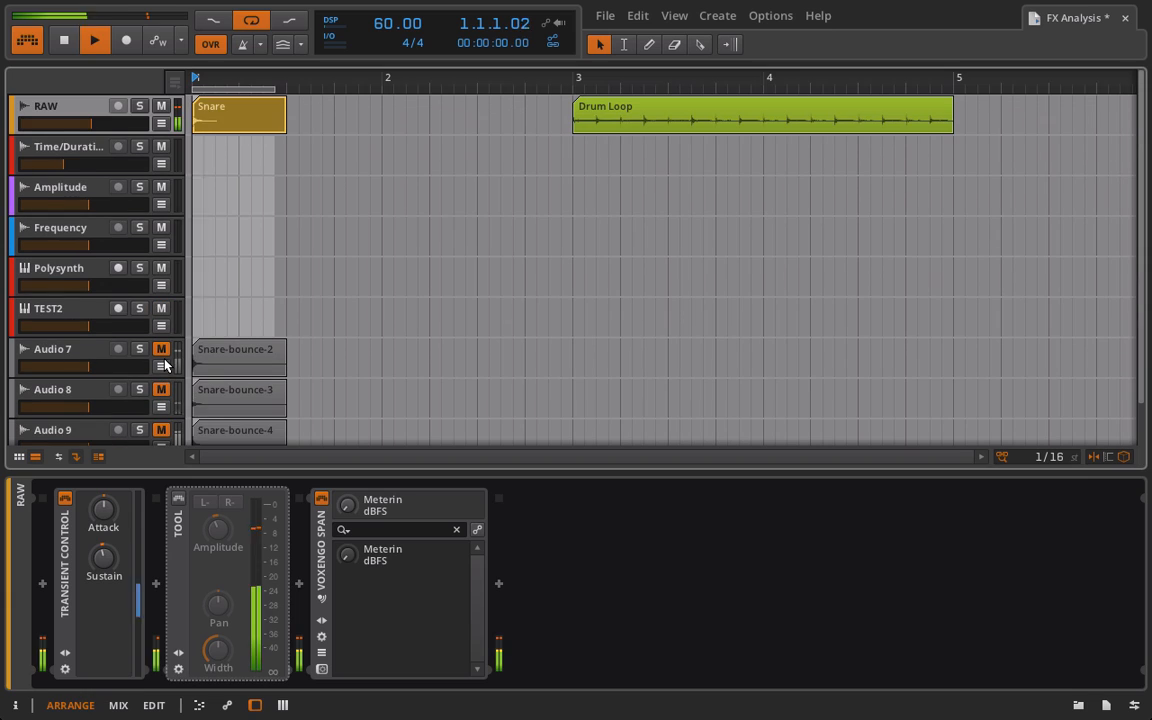
Raise the sustain and lower the attack on Transient Control, comparing with the bypassed sound during playback before stopping
{"action": "left_click_drag", "start_coordinate": [104, 557], "coordinate": [104, 595]}
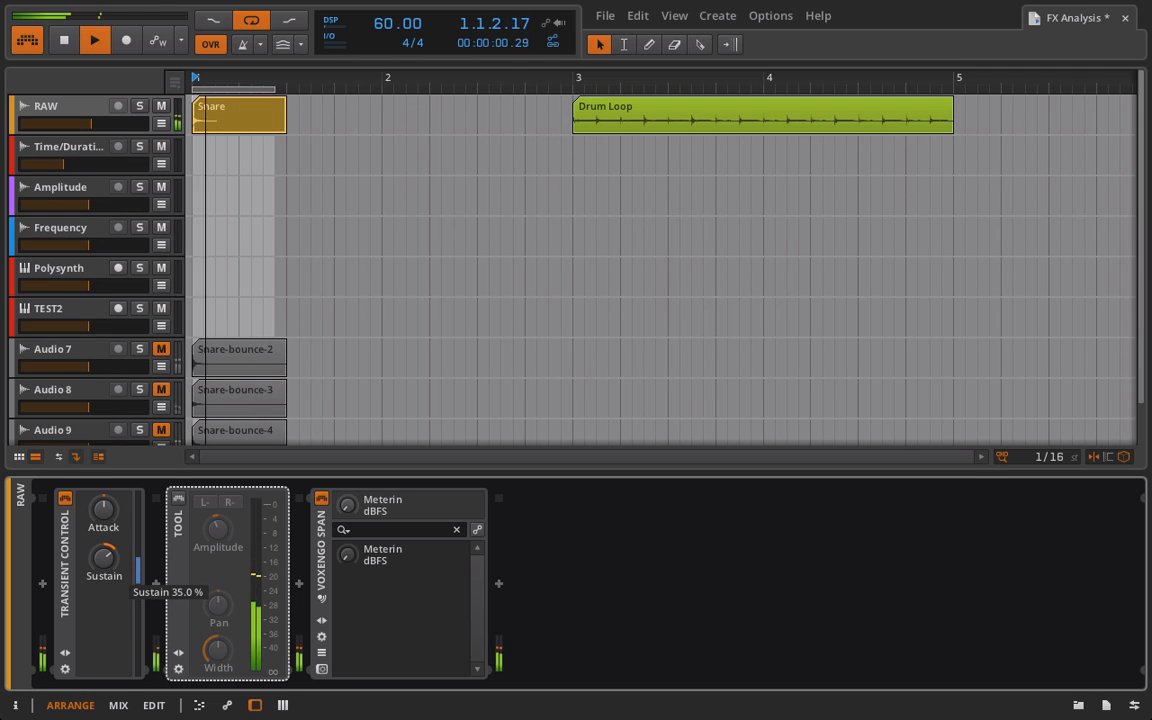
{"action": "left_click_drag", "start_coordinate": [104, 512], "coordinate": [104, 543]}
{"action": "left_click", "coordinate": [65, 498]}
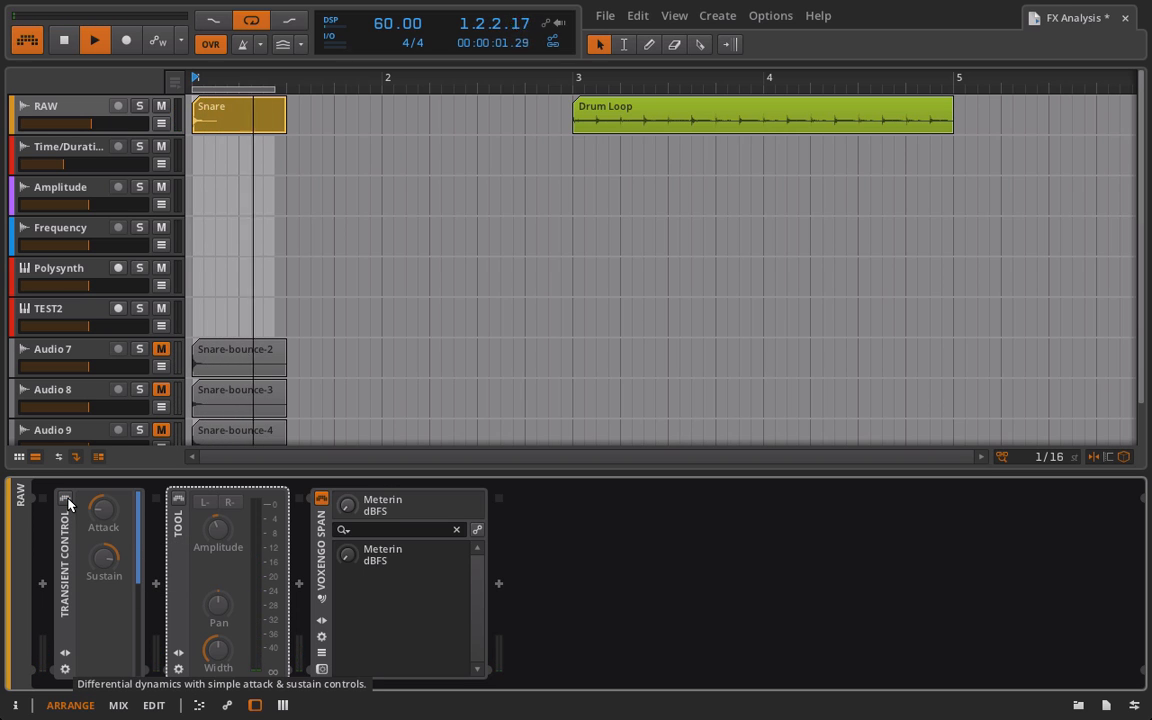
{"action": "left_click", "coordinate": [67, 501]}
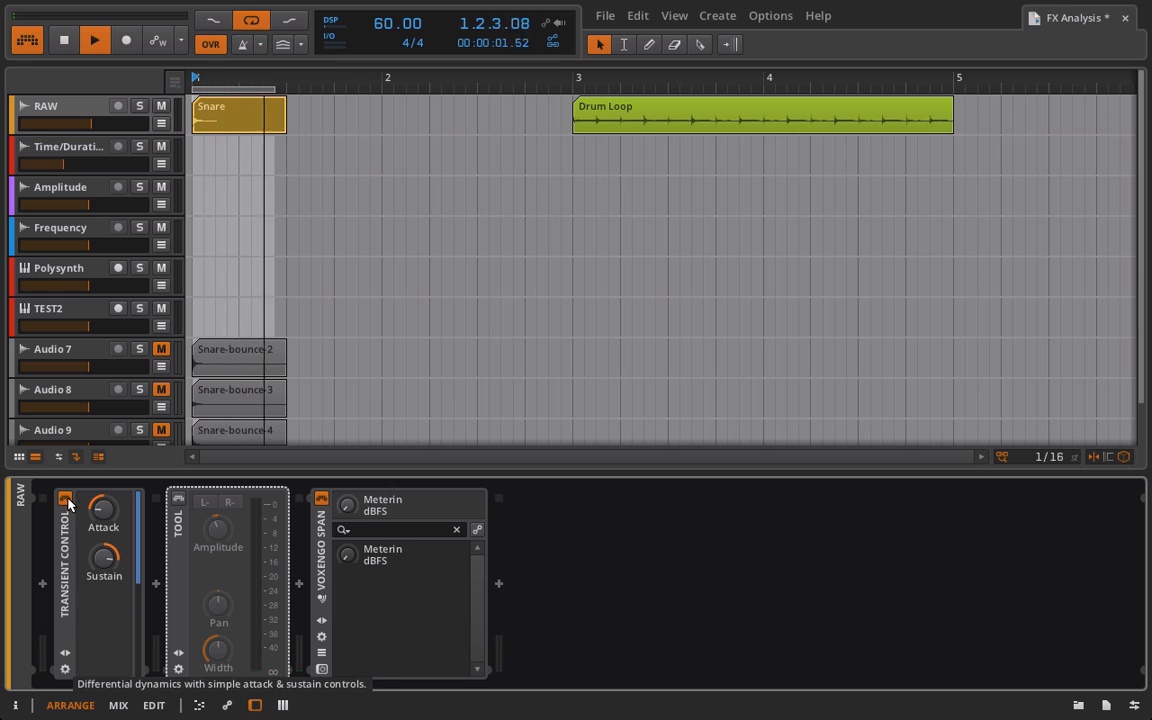
{"action": "left_click_drag", "start_coordinate": [112, 561], "coordinate": [112, 554]}
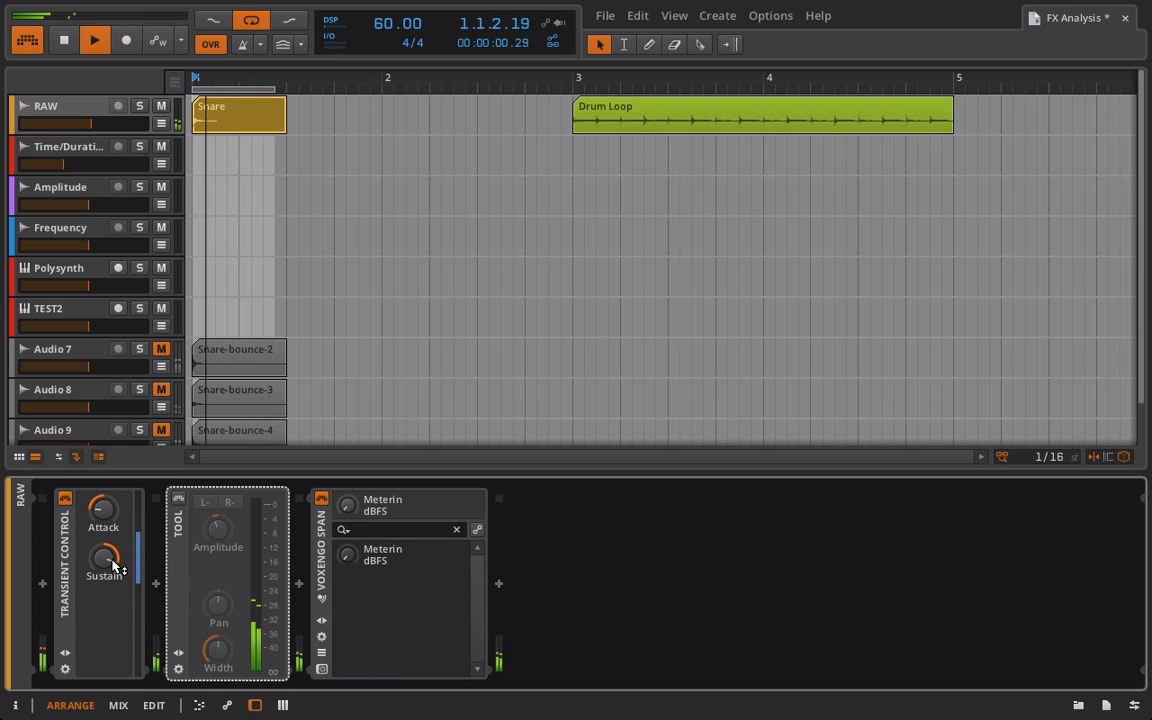
{"action": "key", "text": "space"}
Bounce the Snare clip with its reduced attack and raised sustain to a new audio track, using the Pre-Fader source
{"action": "left_click", "coordinate": [221, 131]}
{"action": "right_click", "coordinate": [221, 131]}
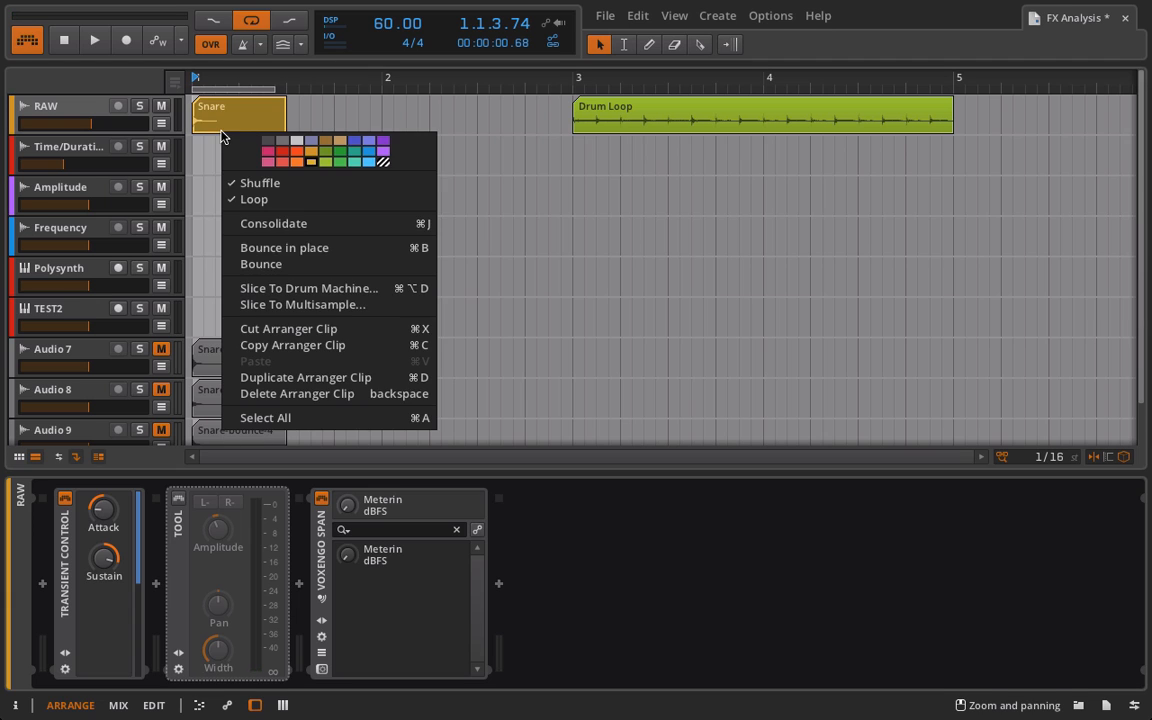
{"action": "left_click", "coordinate": [268, 264]}
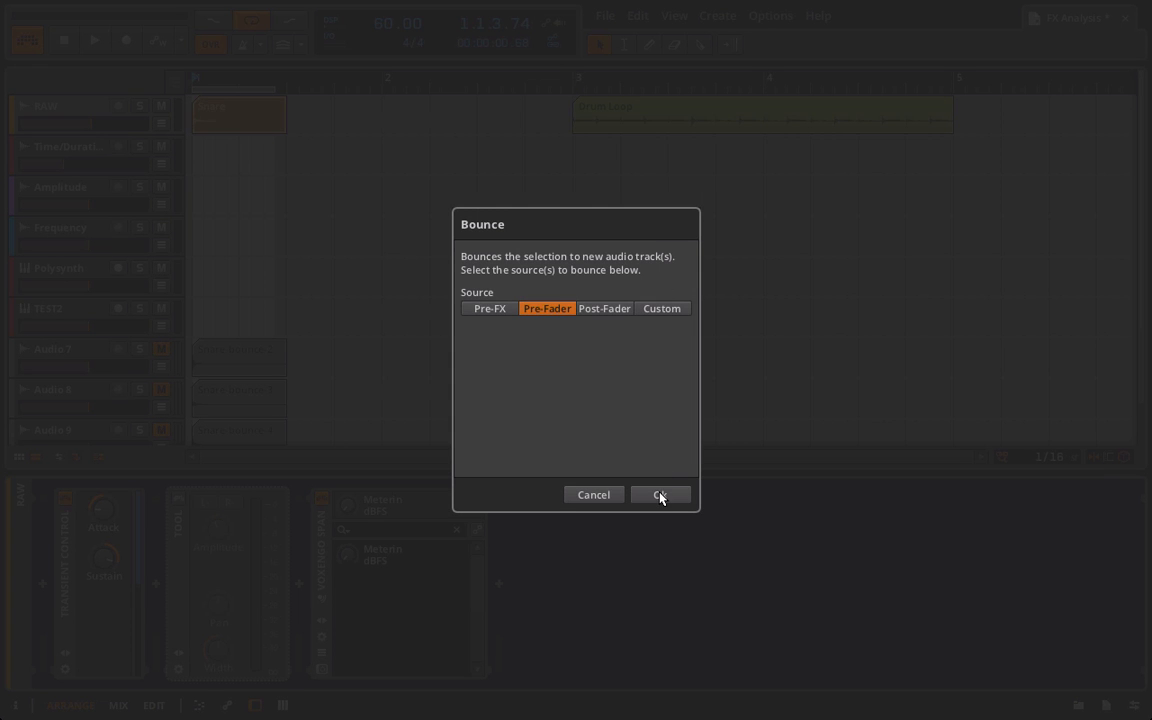
{"action": "left_click", "coordinate": [660, 497]}
Open the Audio 10 bounce and compare its waveform with the bounces on Audio 7 and Audio 9
{"action": "scroll", "coordinate": [353, 340], "scroll_direction": "down", "scroll_amount": 2}
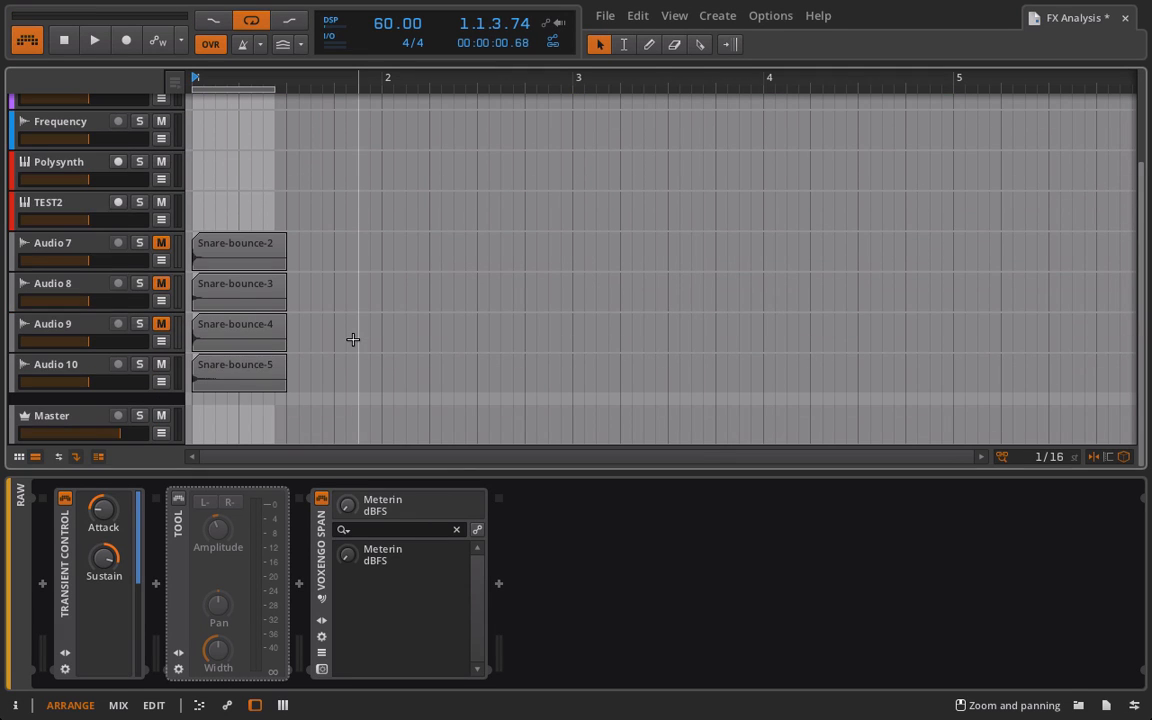
{"action": "double_click", "coordinate": [262, 380]}
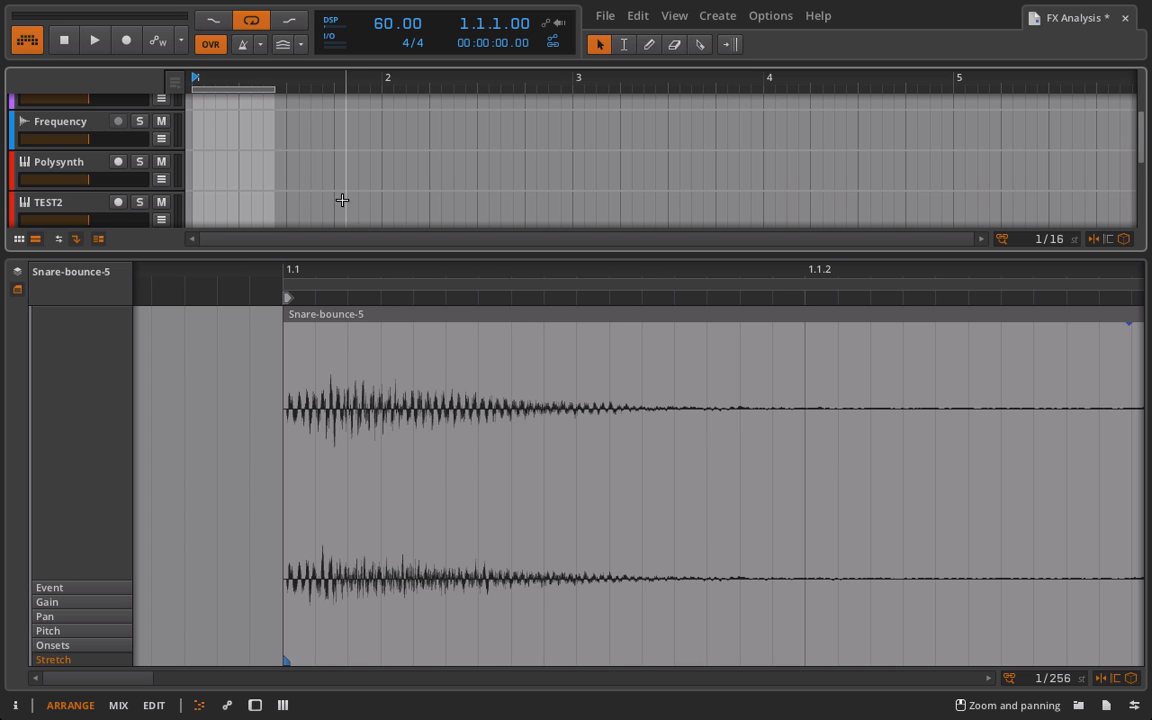
{"action": "scroll", "coordinate": [183, 159], "scroll_direction": "down", "scroll_amount": 3}
{"action": "left_click", "coordinate": [213, 125]}
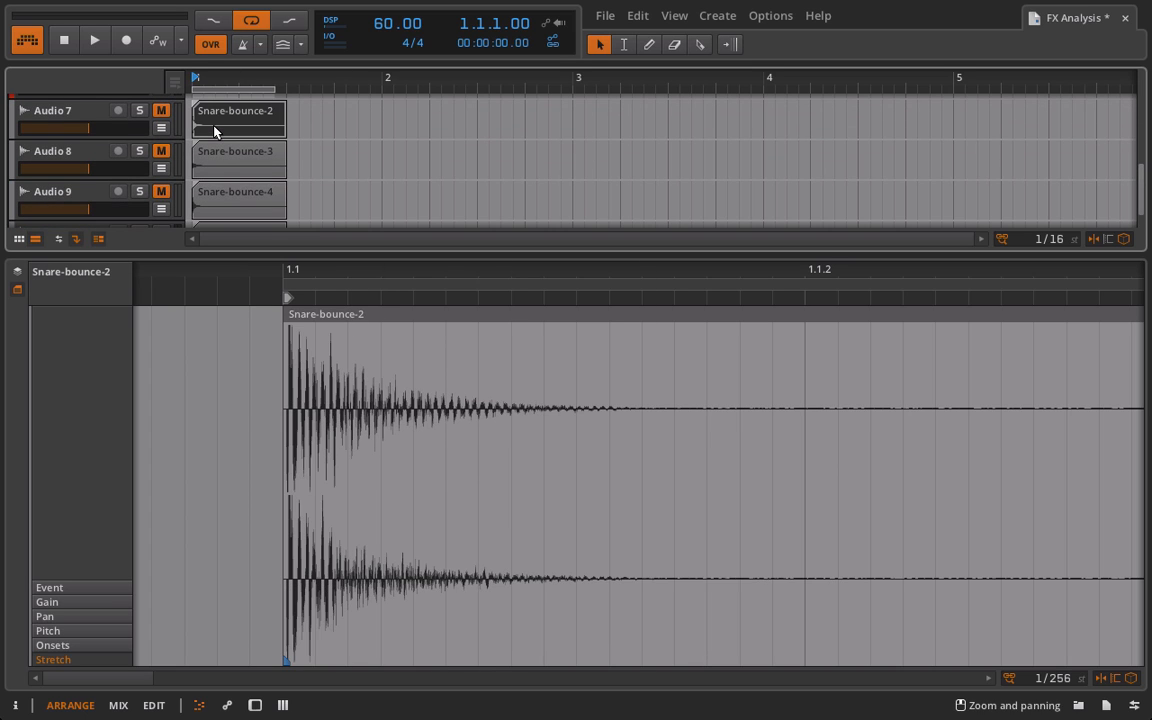
{"action": "left_click", "coordinate": [214, 190]}
{"action": "scroll", "coordinate": [226, 218], "scroll_direction": "down", "scroll_amount": 2}
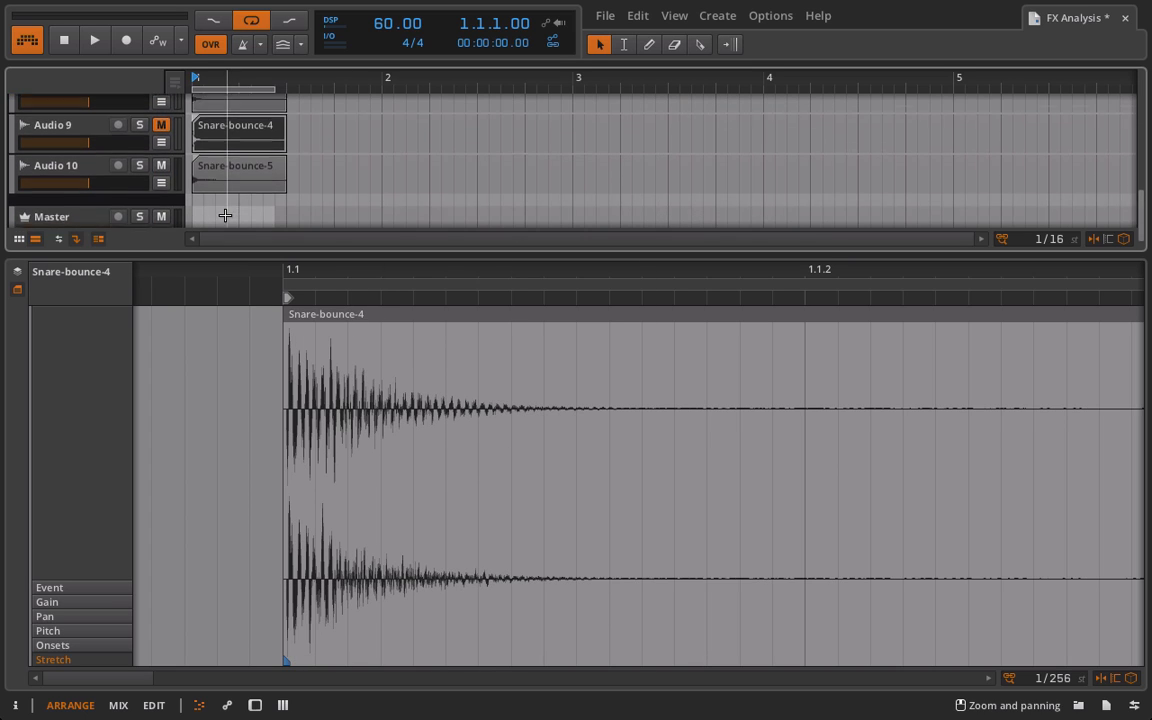
{"action": "left_click", "coordinate": [217, 176]}
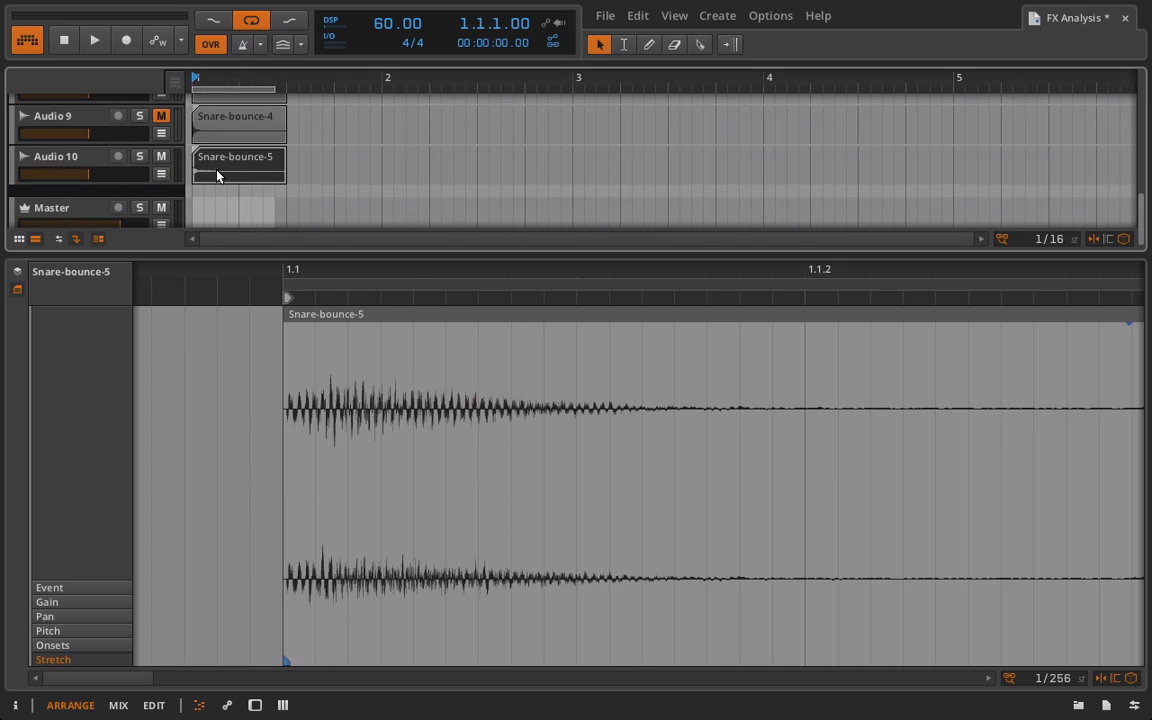
Show the gain envelope of the Audio 10 bounce, then solo that track and start playback
{"action": "left_click", "coordinate": [58, 604]}
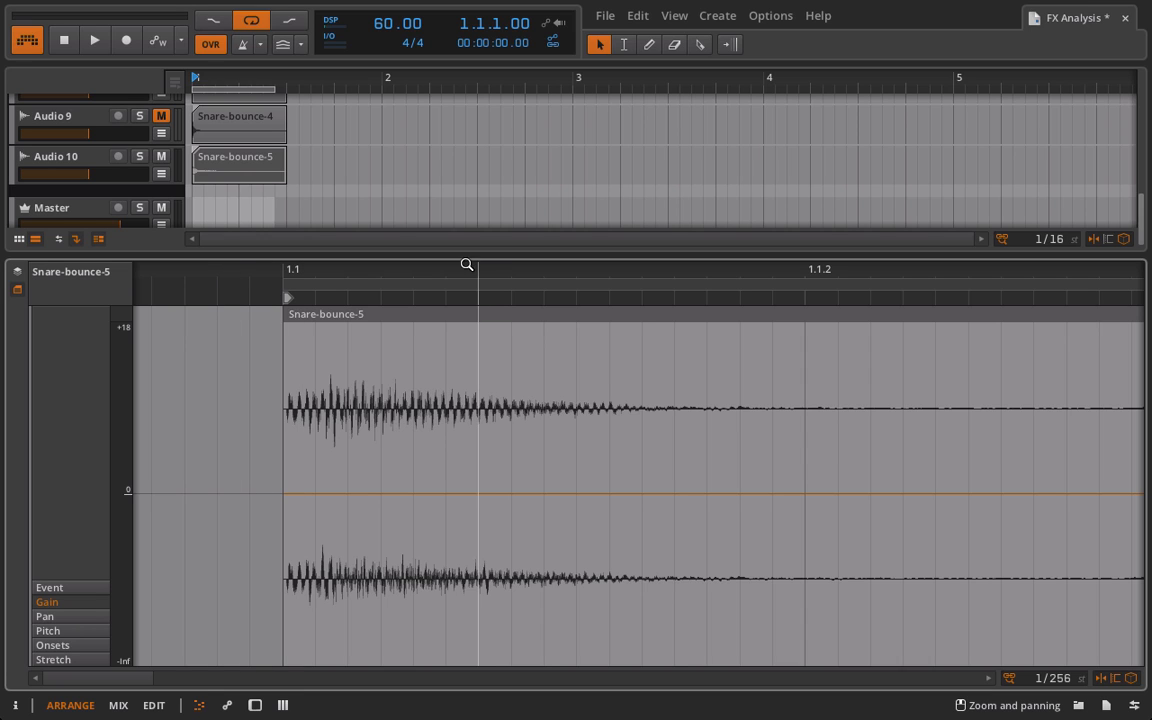
{"action": "left_click", "coordinate": [139, 157]}
{"action": "scroll", "coordinate": [231, 123], "scroll_direction": "up", "scroll_amount": 10}
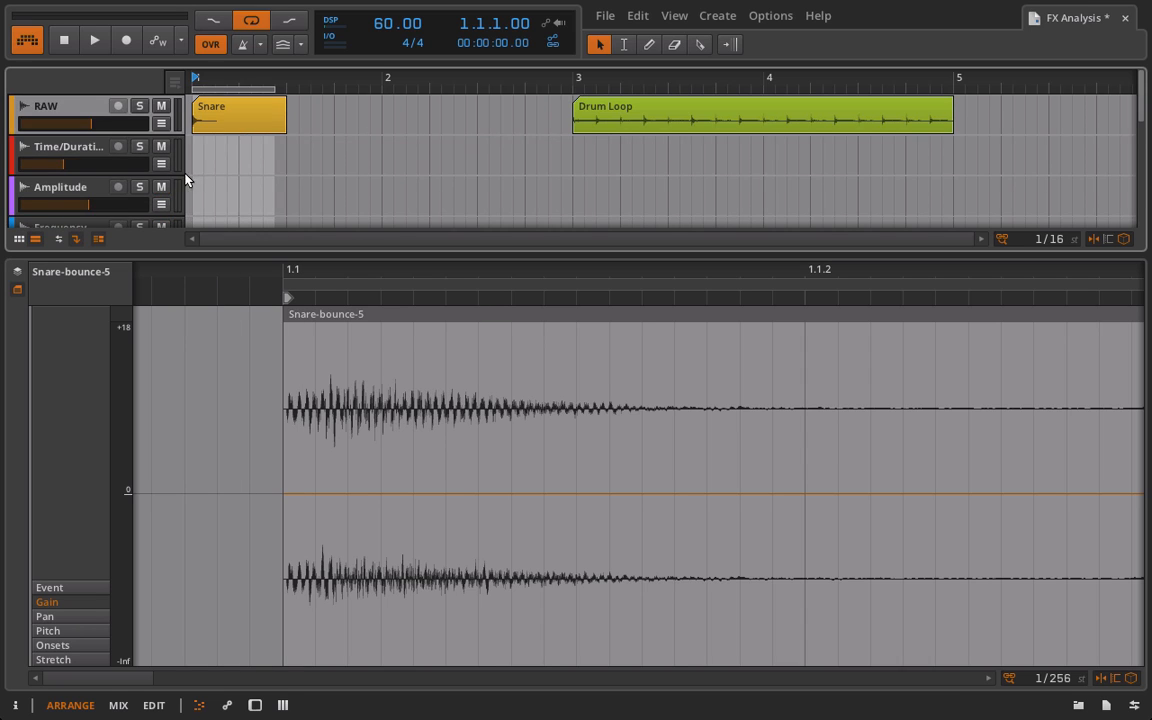
{"action": "scroll", "coordinate": [187, 180], "scroll_direction": "down", "scroll_amount": 10}
{"action": "scroll", "coordinate": [189, 180], "scroll_direction": "down", "scroll_amount": 2}
{"action": "key", "text": "space"}
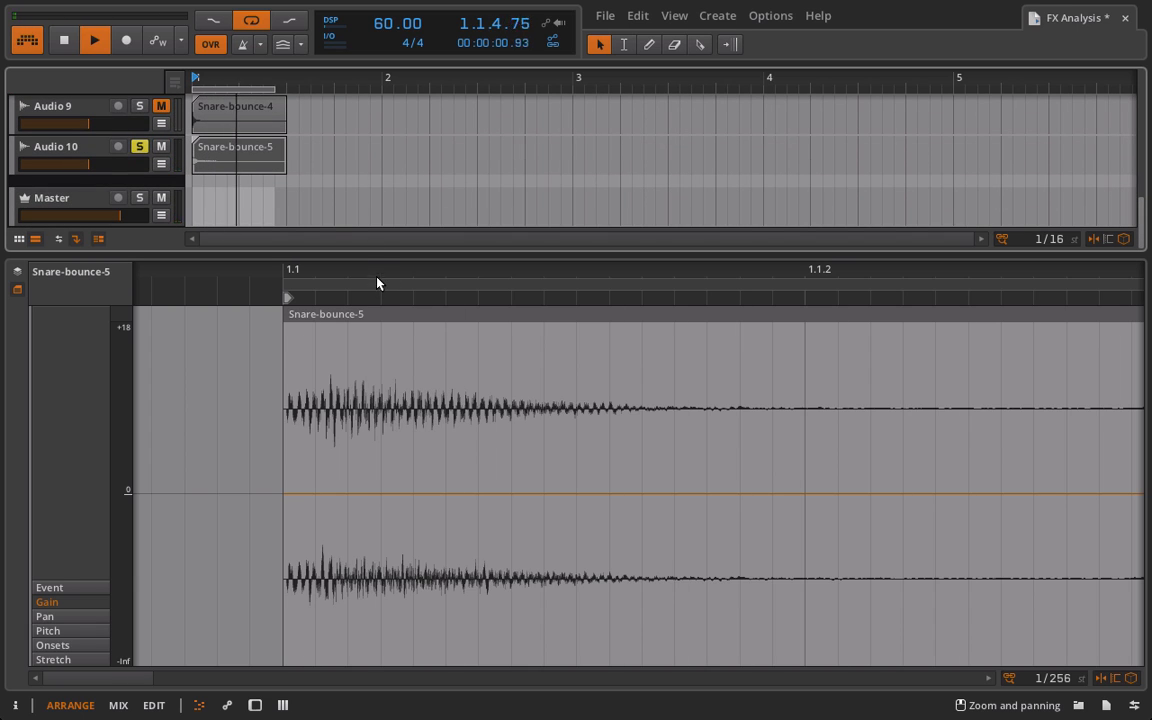
Shorten the Snare-bounce-5 audio event on Audio 10 to half a beat from its start
{"action": "left_click_drag", "start_coordinate": [379, 281], "coordinate": [322, 268]}
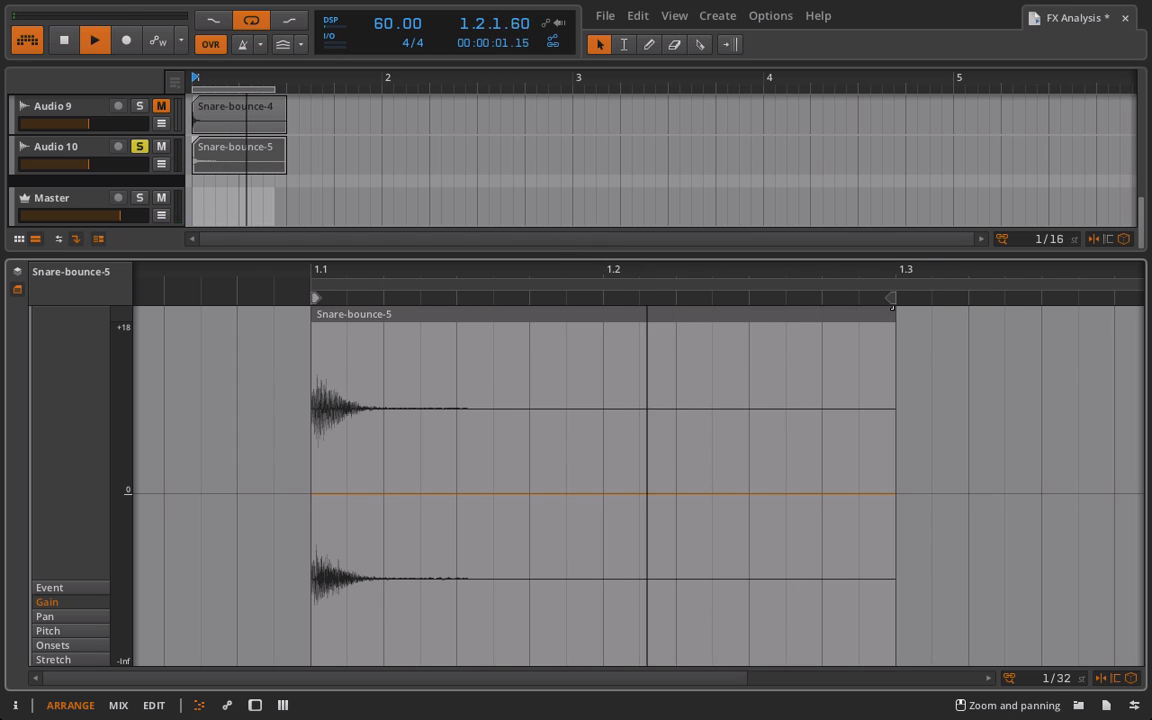
{"action": "left_click_drag", "start_coordinate": [888, 343], "coordinate": [458, 375]}
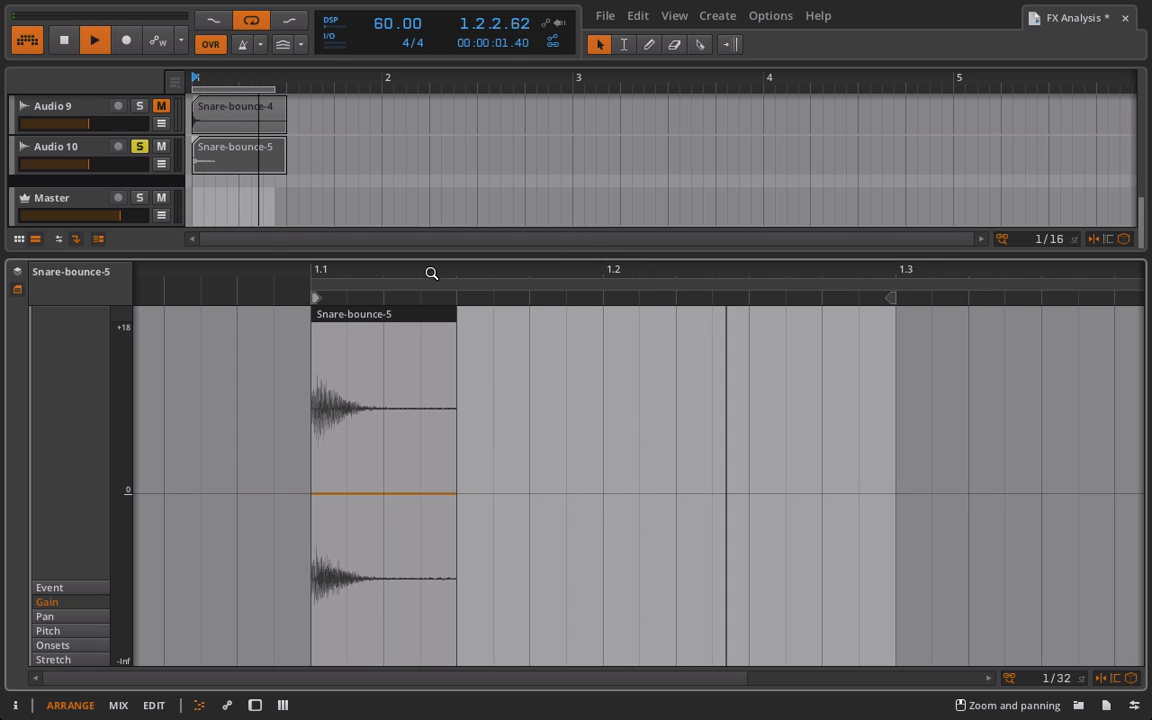
Enable the fade-out on the Snare-bounce-5 audio event through its inspector properties
{"action": "left_click_drag", "start_coordinate": [429, 270], "coordinate": [463, 335]}
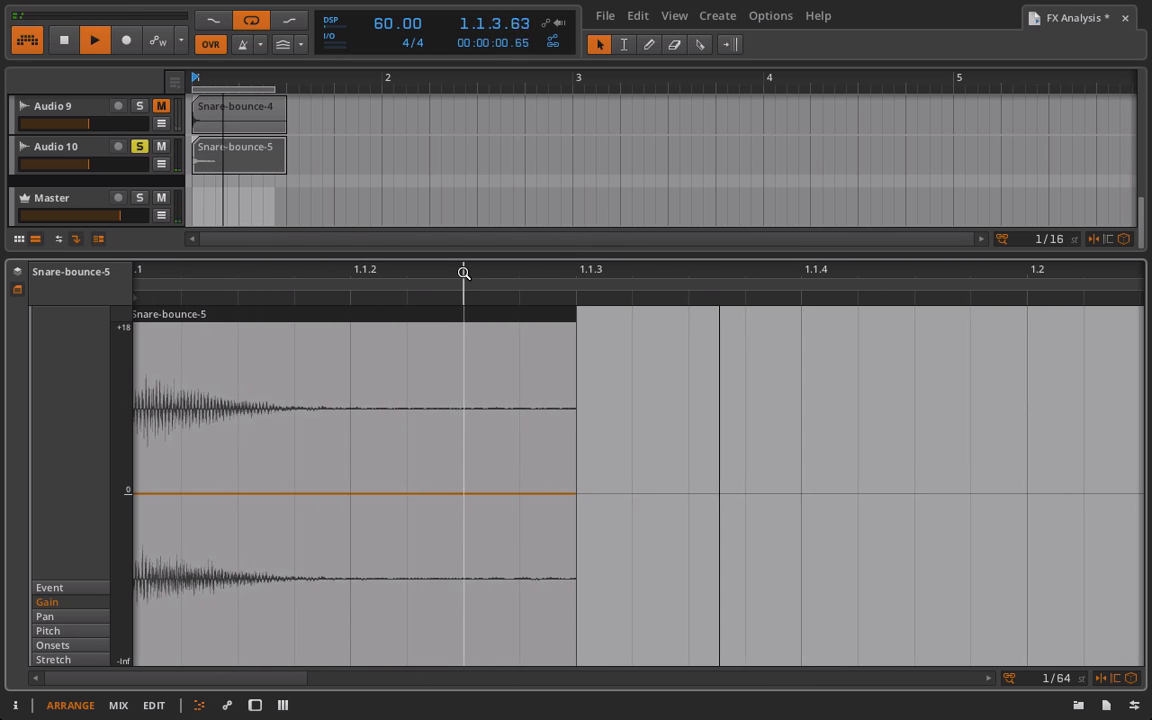
{"action": "double_click", "coordinate": [261, 314]}
{"action": "key", "text": "ctrl+z"}
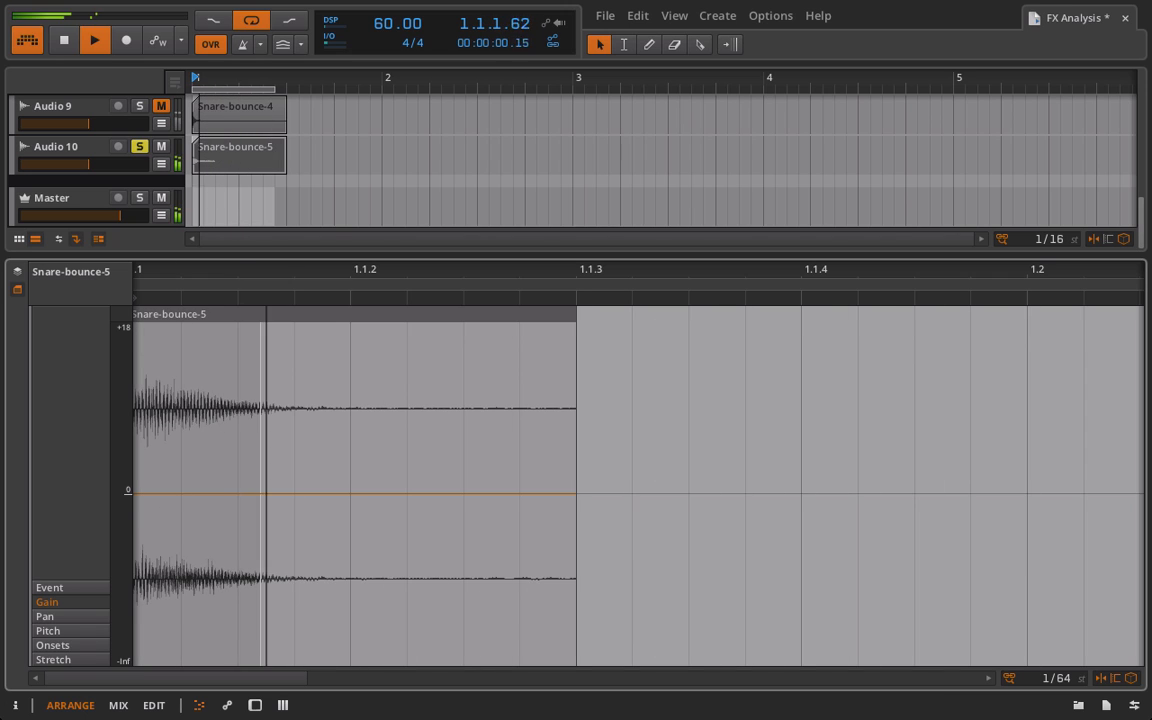
{"action": "left_click", "coordinate": [18, 706]}
{"action": "left_click", "coordinate": [320, 314]}
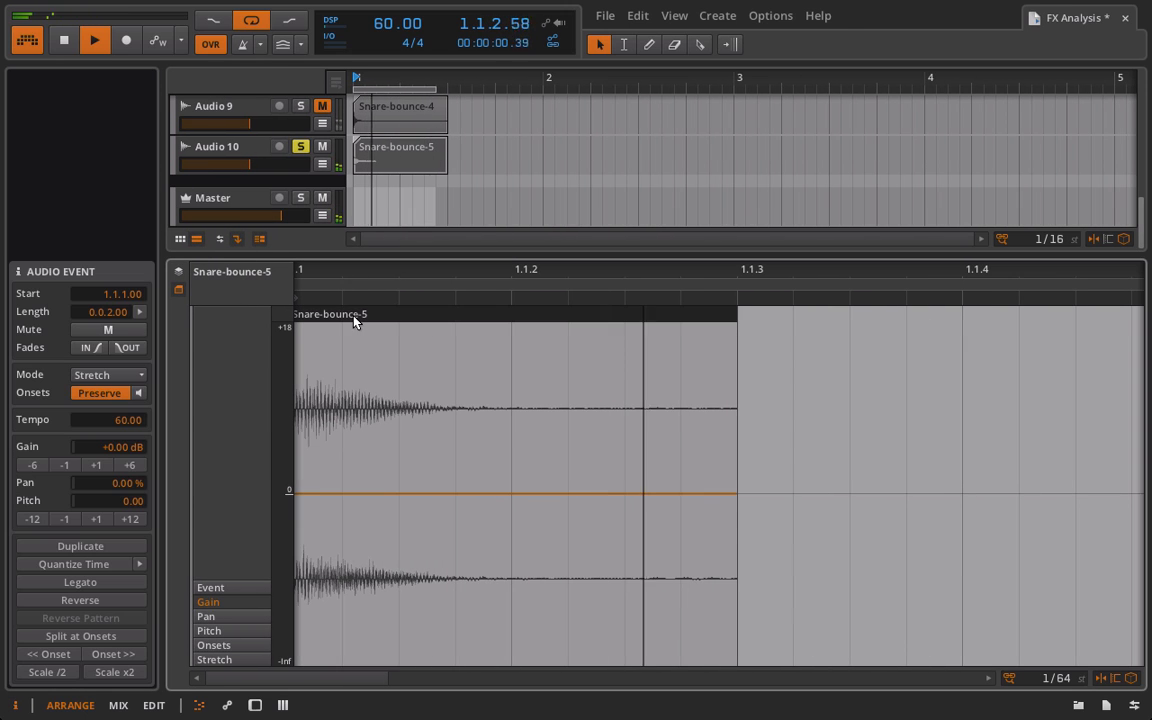
{"action": "left_click", "coordinate": [127, 347]}
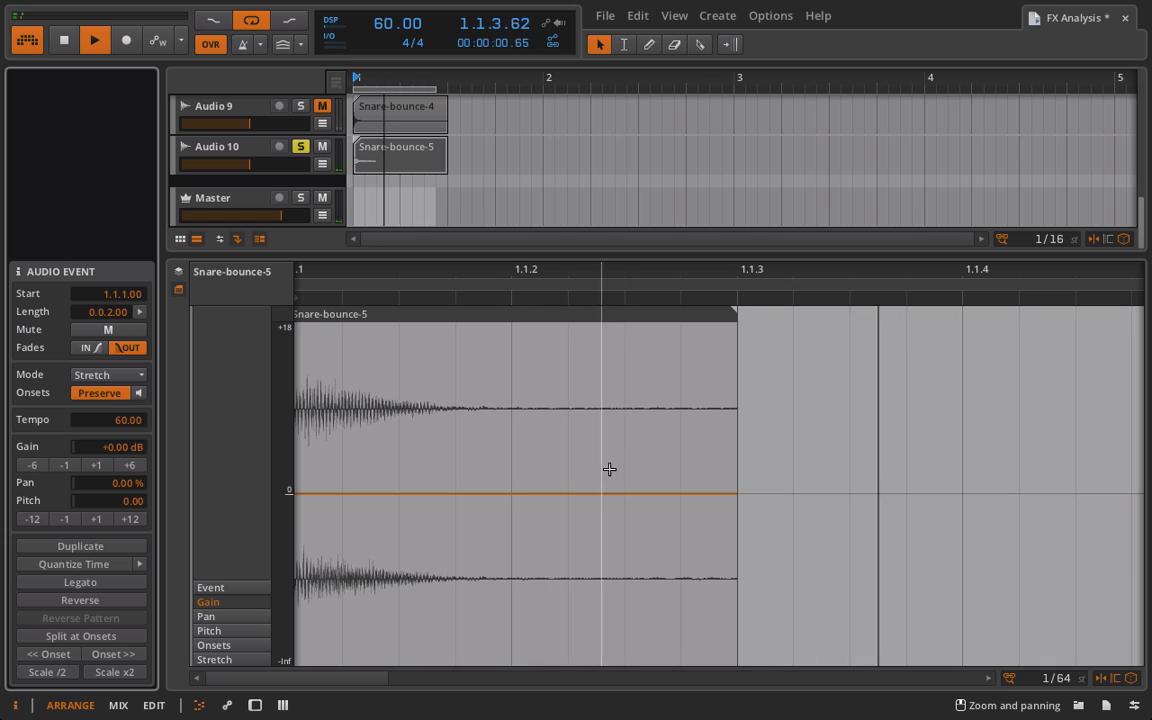
Add a gain point near the end of the Snare-bounce-5 event and slope the gain down to the event's end
{"action": "left_click", "coordinate": [685, 493]}
{"action": "left_click_drag", "start_coordinate": [737, 493], "coordinate": [737, 591]}
{"action": "mouse_move", "coordinate": [710, 535]}
{"action": "left_mouse_down"}
{"action": "mouse_move", "coordinate": [710, 546]}
{"action": "mouse_move", "coordinate": [713, 534]}
{"action": "left_mouse_up"}
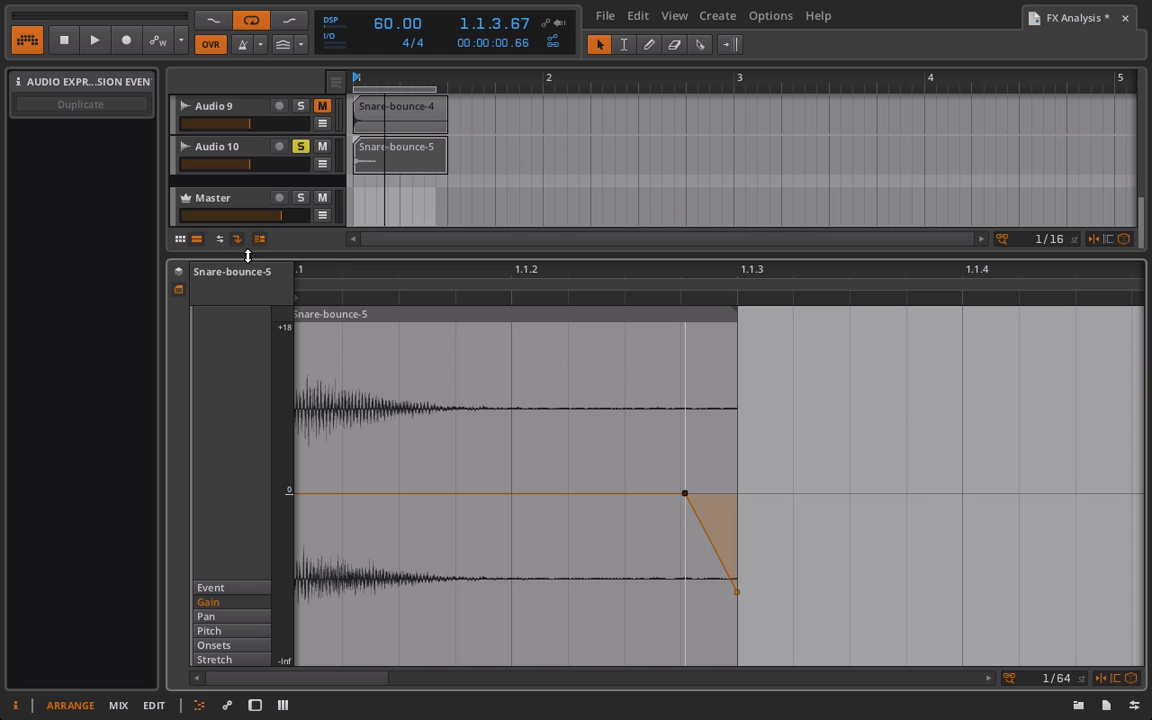
Unsolo Audio 10 and delete the four snare bounce tracks, Audio 7 through Audio 10
{"action": "left_click_drag", "start_coordinate": [248, 256], "coordinate": [212, 444]}
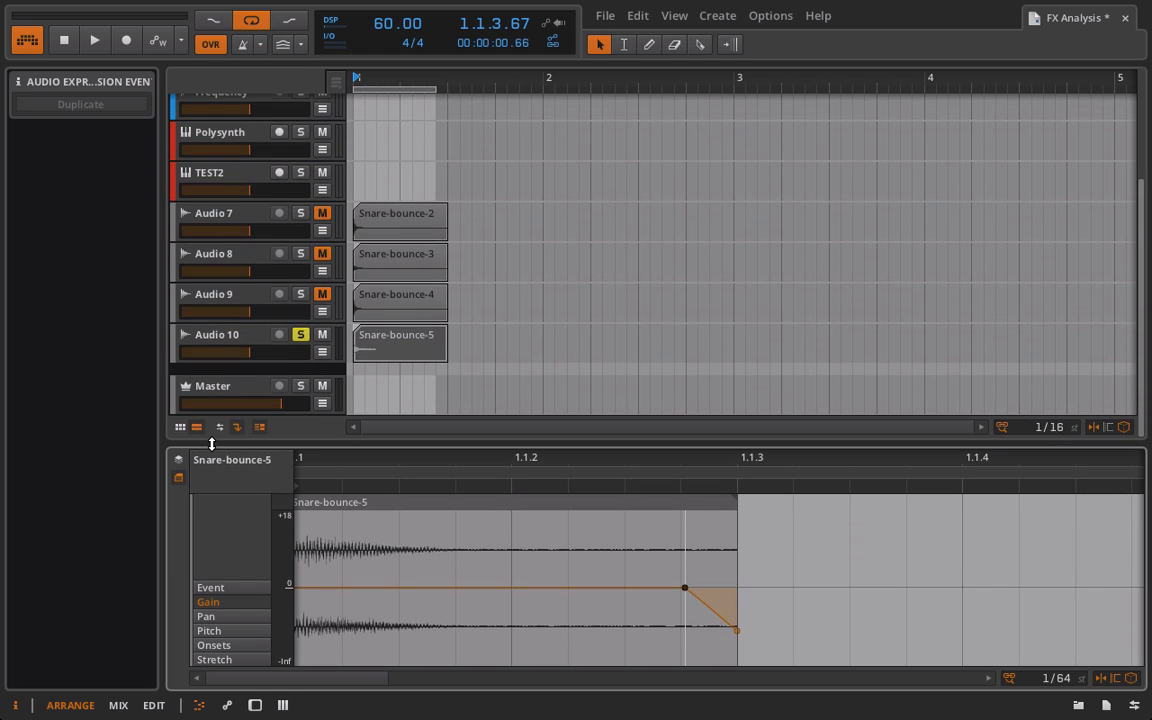
{"action": "left_click", "coordinate": [301, 335]}
{"action": "scroll", "coordinate": [308, 336], "scroll_direction": "up", "scroll_amount": 2}
{"action": "scroll", "coordinate": [255, 300], "scroll_direction": "down", "scroll_amount": 2}
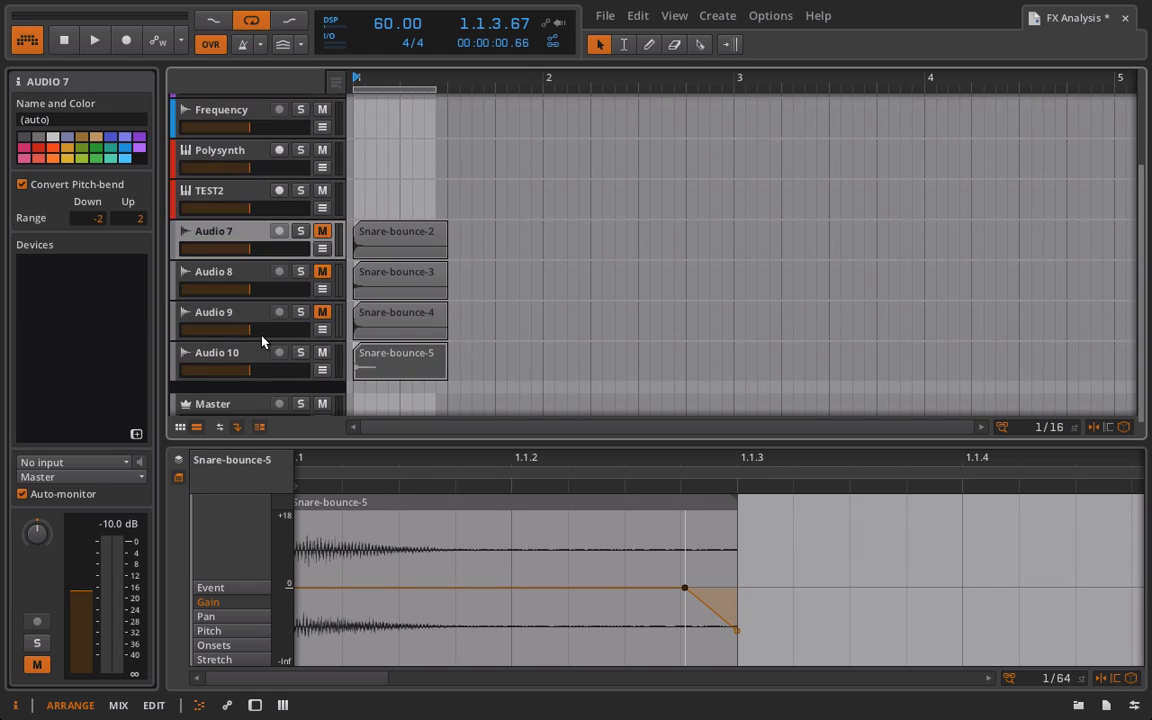
{"action": "left_click", "coordinate": [239, 355], "text": "shift"}
{"action": "key", "text": "Delete"}
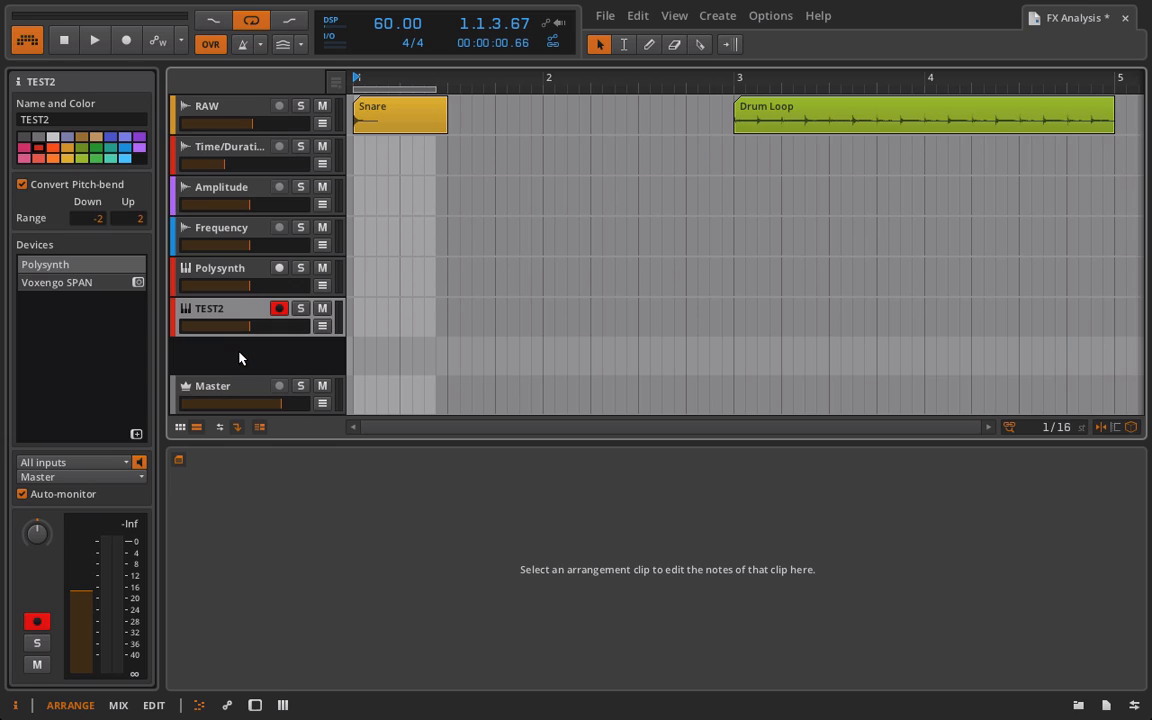
Set the loop region to the Drum Loop clip from bar 3 to bar 5 and start playback at bar 3
{"action": "left_click_drag", "start_coordinate": [735, 90], "coordinate": [1115, 91]}
{"action": "key", "text": "ctrl+z"}
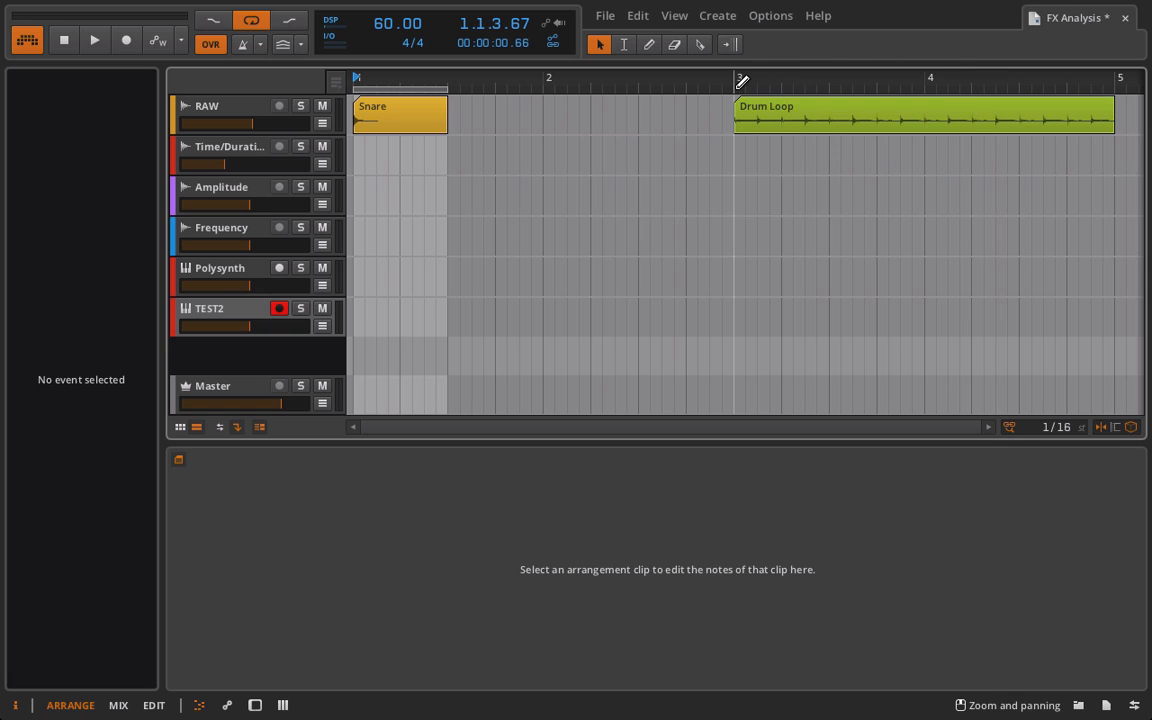
{"action": "left_click_drag", "start_coordinate": [740, 88], "coordinate": [1116, 88]}
{"action": "key", "text": "space"}
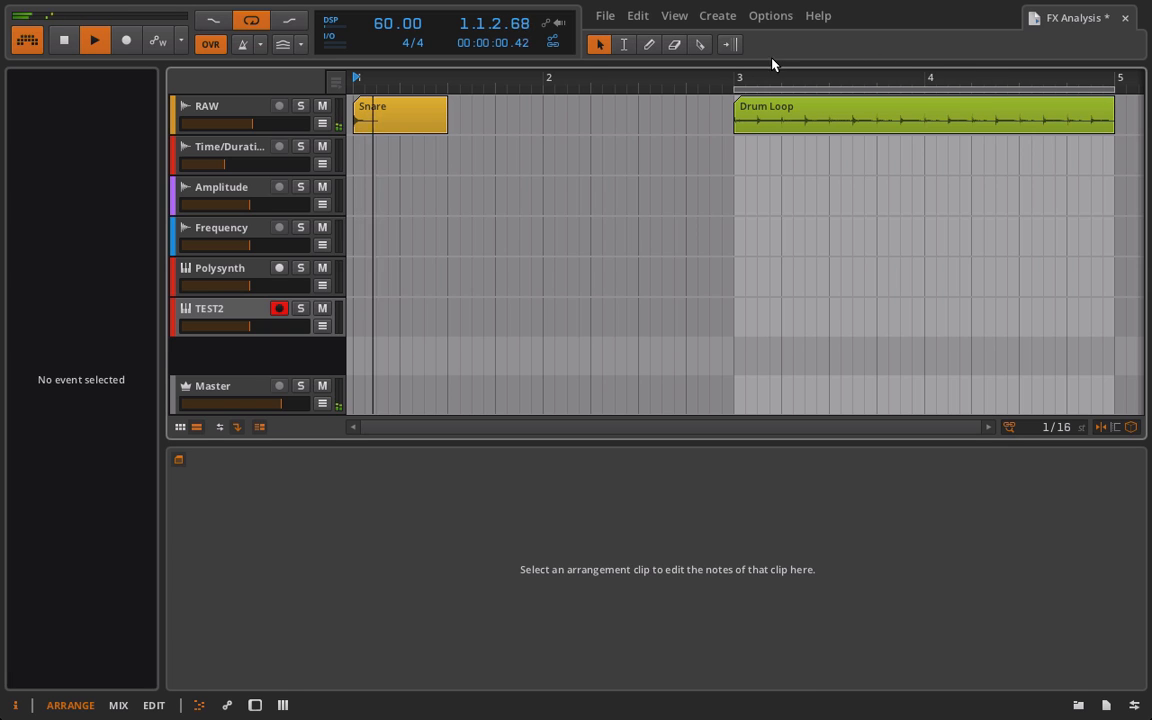
{"action": "key", "text": "space"}
{"action": "left_click", "coordinate": [737, 77]}
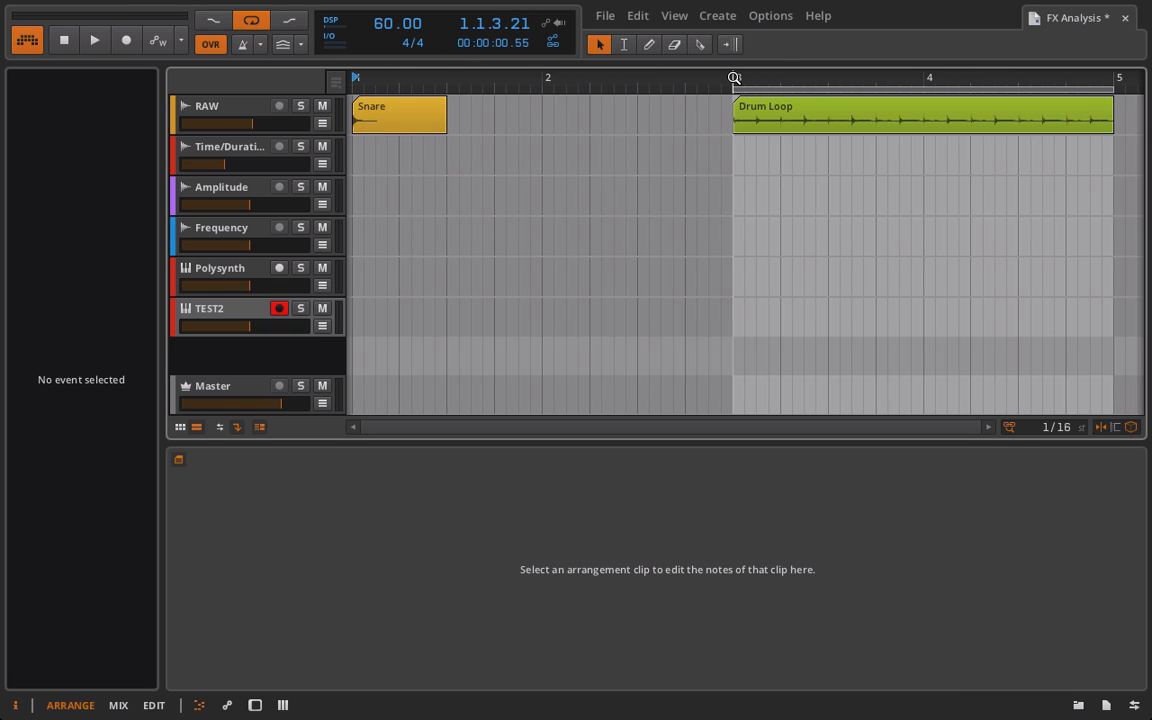
{"action": "key", "text": "space"}
Show the RAW track's devices and reset Transient Control's Attack and Sustain to their defaults
{"action": "double_click", "coordinate": [265, 109]}
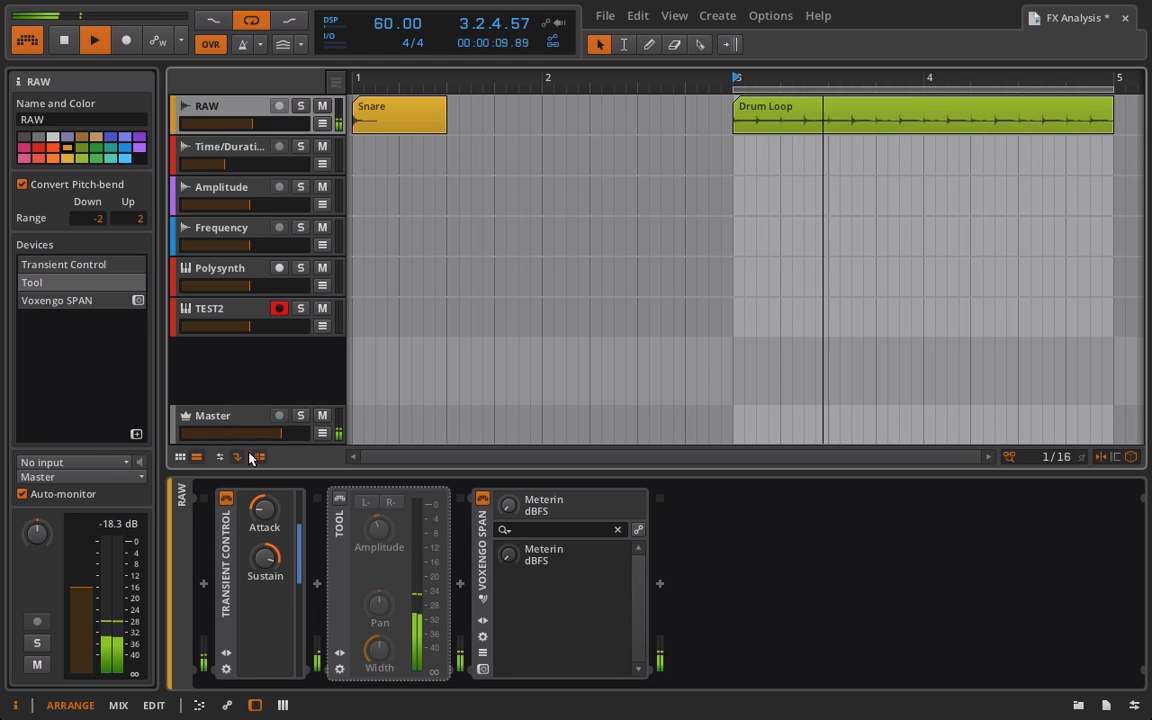
{"action": "left_click_drag", "start_coordinate": [266, 508], "coordinate": [266, 508]}
{"action": "double_click", "coordinate": [266, 508]}
{"action": "double_click", "coordinate": [264, 569]}
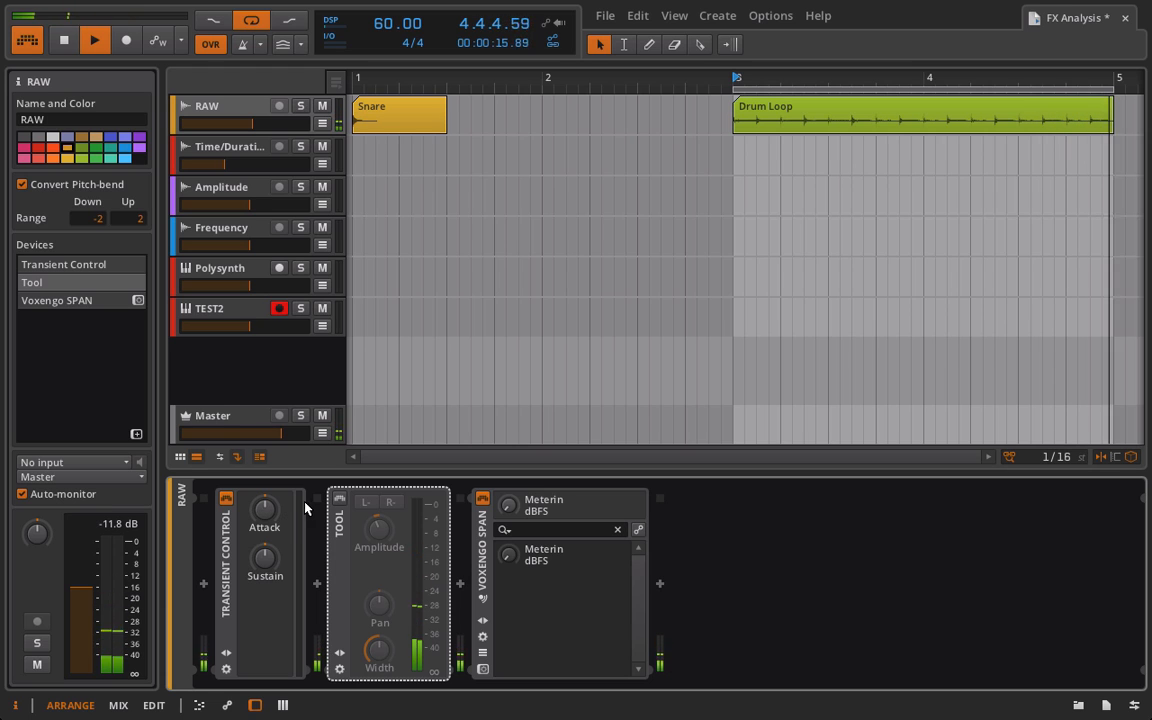
Raise Transient Control's Attack on the drum loop and compensate the level with the Tool device's Amplitude enabled
{"action": "left_click_drag", "start_coordinate": [275, 510], "coordinate": [275, 456]}
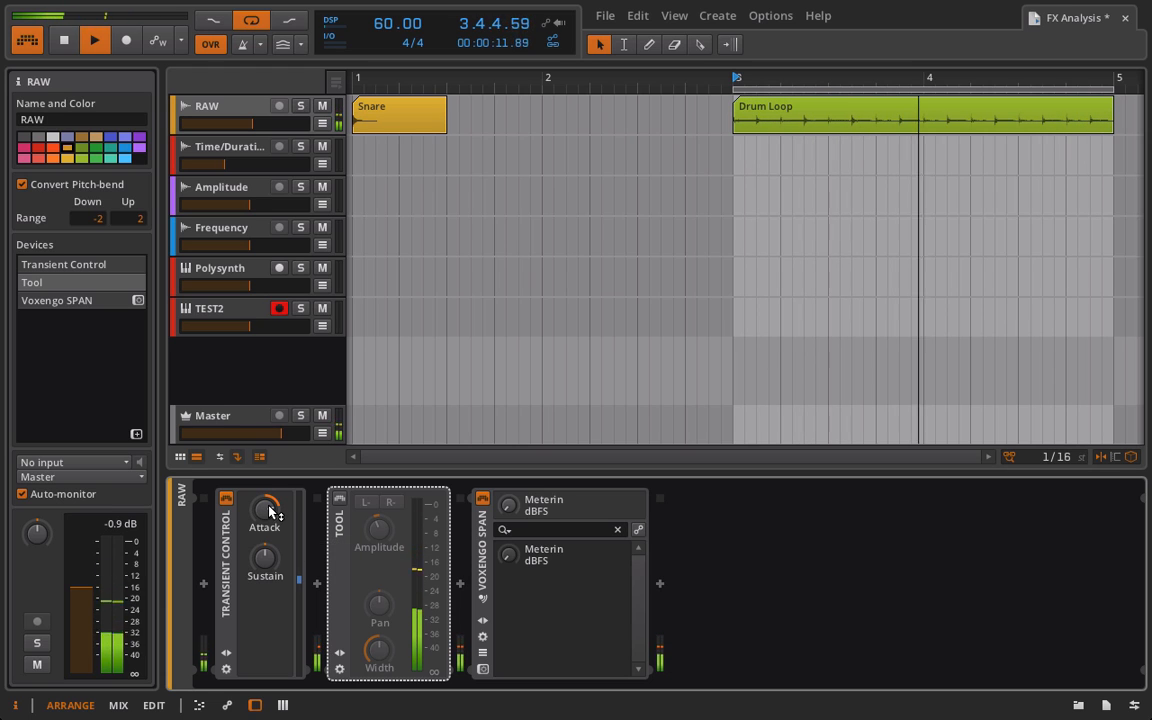
{"action": "left_click", "coordinate": [340, 499]}
{"action": "left_click_drag", "start_coordinate": [375, 531], "coordinate": [375, 519]}
{"action": "left_click_drag", "start_coordinate": [296, 514], "coordinate": [275, 517]}
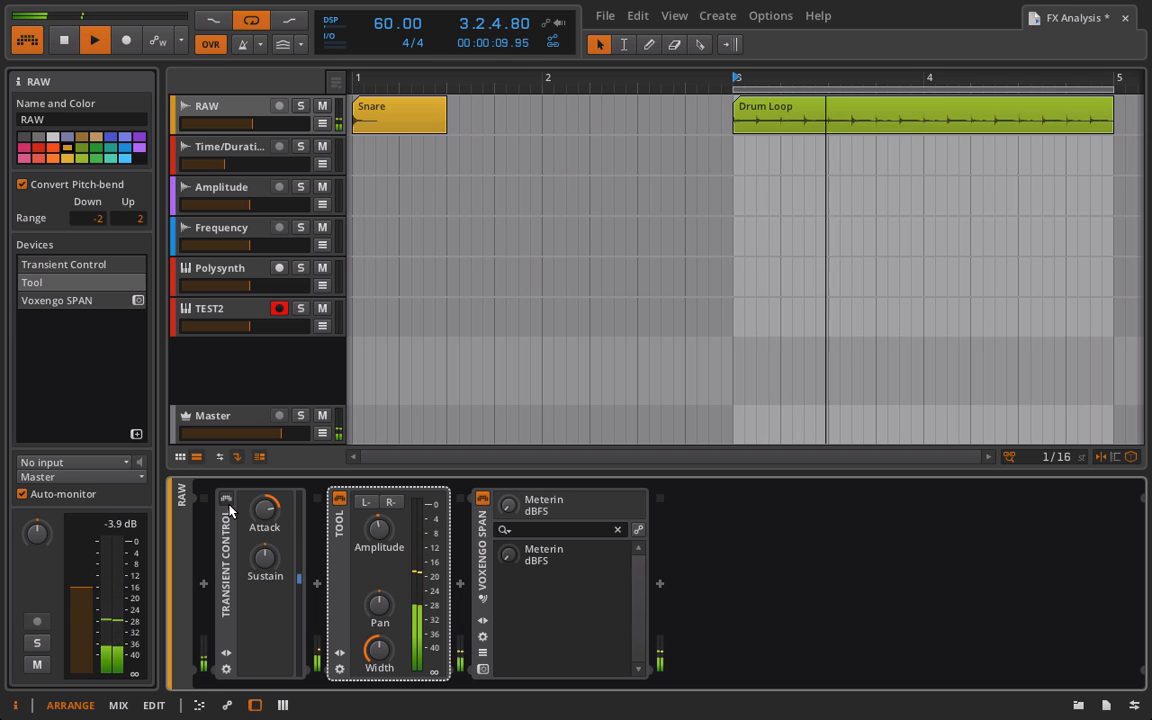
Compare the drum loop with and without the raised attack by switching Transient Control off and on, leaving it enabled
{"action": "left_click", "coordinate": [227, 499]}
{"action": "left_click", "coordinate": [227, 499]}
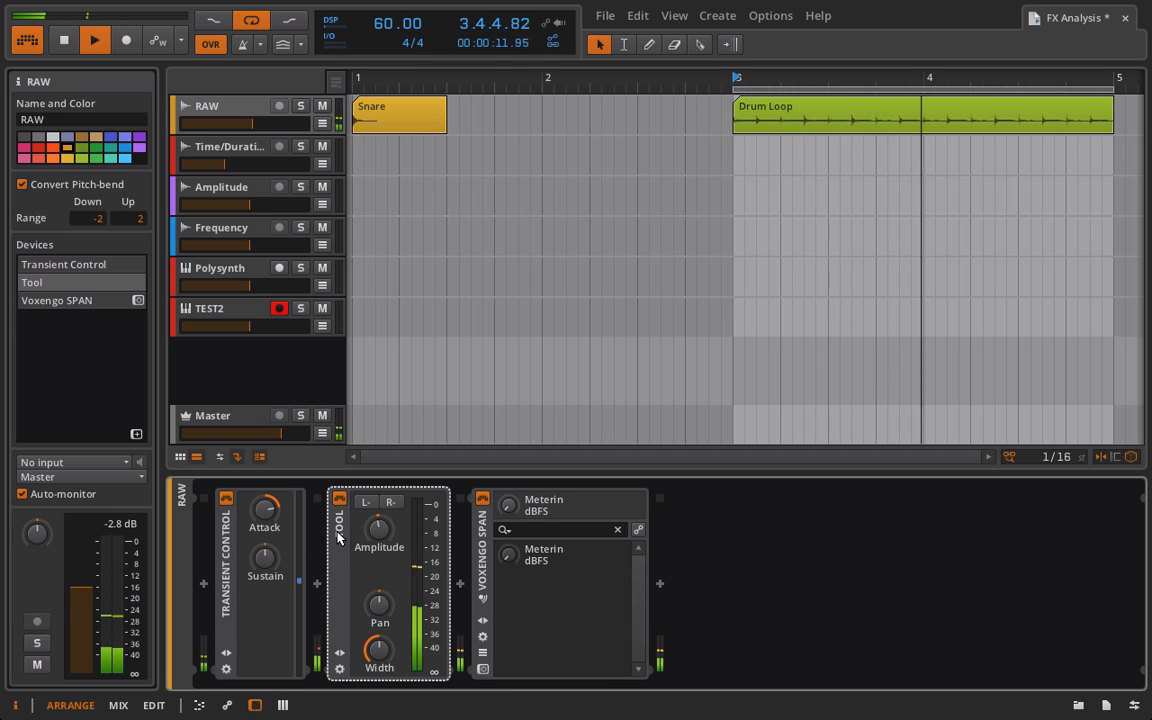
{"action": "left_click", "coordinate": [227, 499]}
{"action": "left_click", "coordinate": [228, 500]}
{"action": "left_click", "coordinate": [228, 500]}
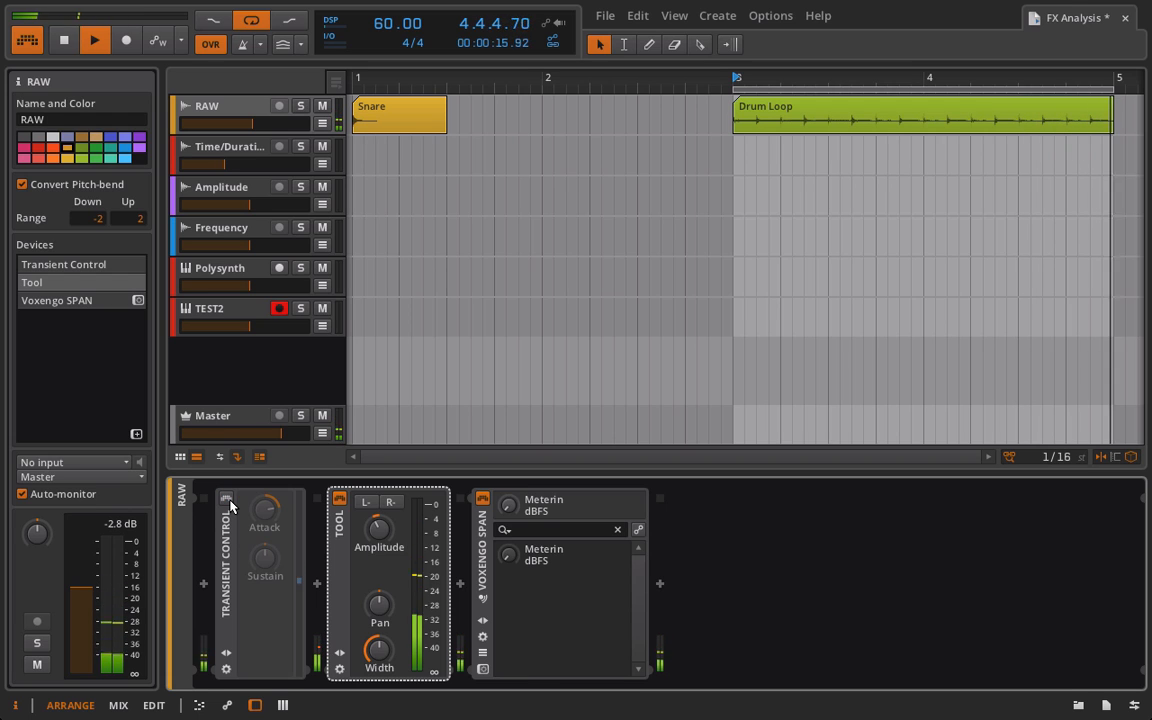
{"action": "left_click", "coordinate": [227, 499]}
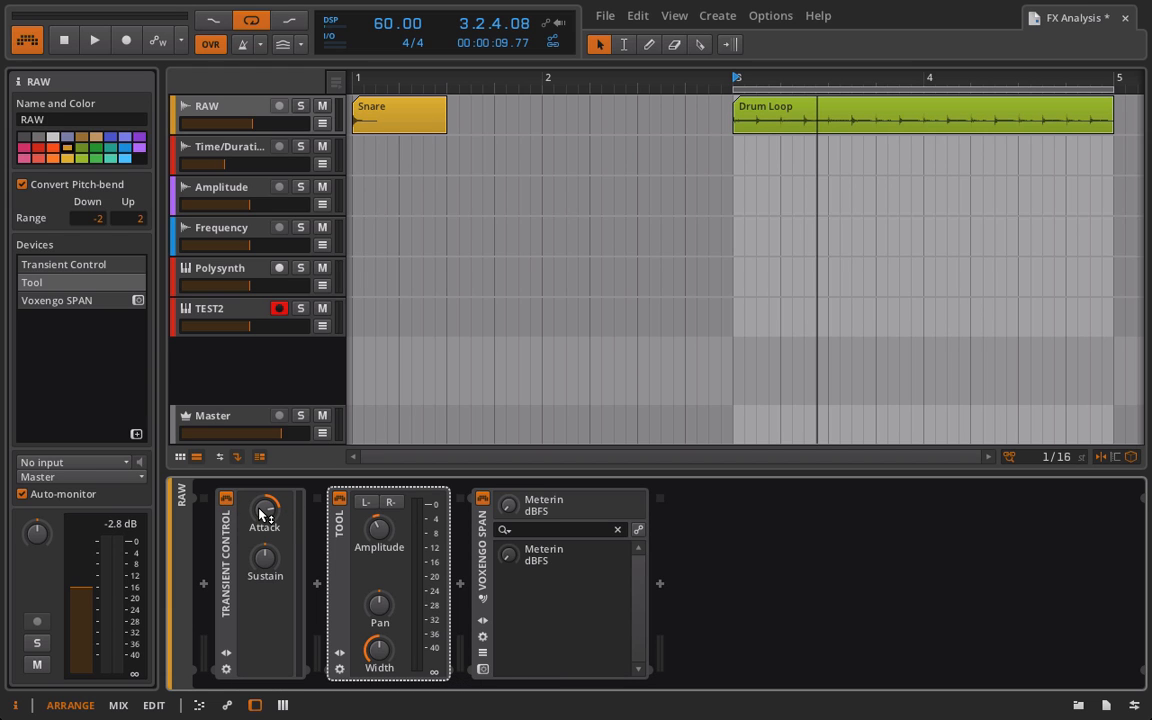
Raise Transient Control's Sustain, compare the drum loop with the device off and on, and stop playback
{"action": "left_click_drag", "start_coordinate": [265, 557], "coordinate": [265, 529]}
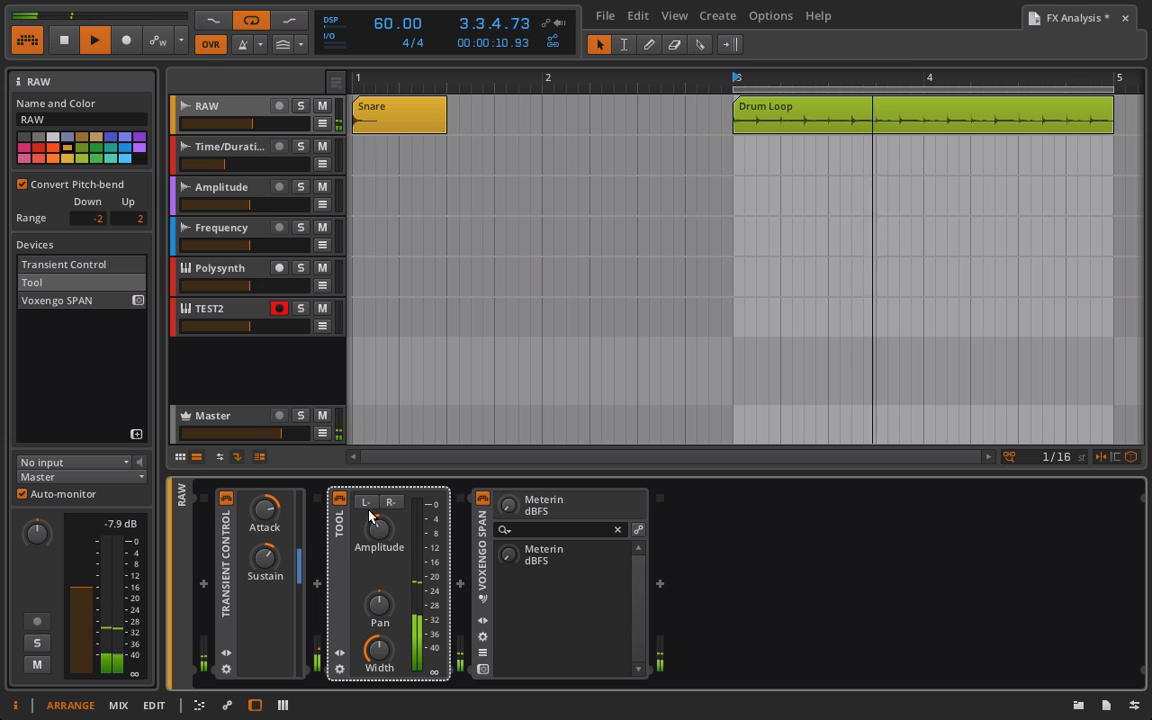
{"action": "left_click", "coordinate": [225, 507]}
{"action": "left_click", "coordinate": [225, 507]}
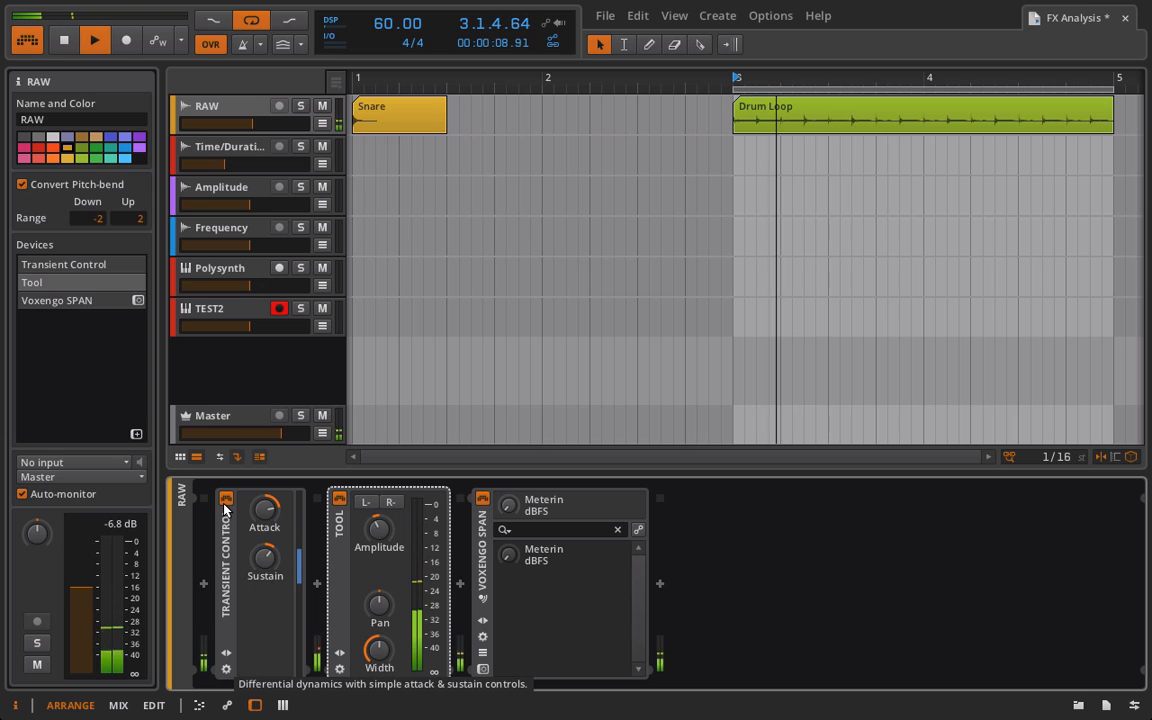
{"action": "key", "text": "space"}
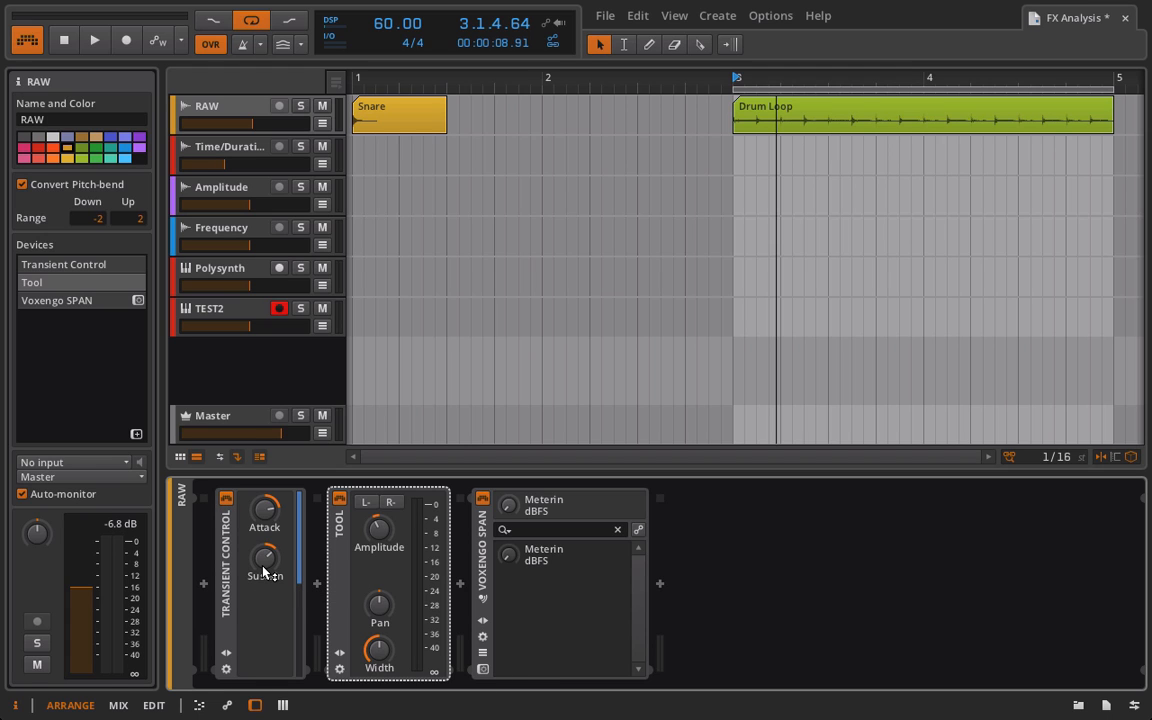
Bounce the Drum Loop clip with raised attack and sustain to a new audio track, using the Pre-Fader source
{"action": "left_click", "coordinate": [767, 123]}
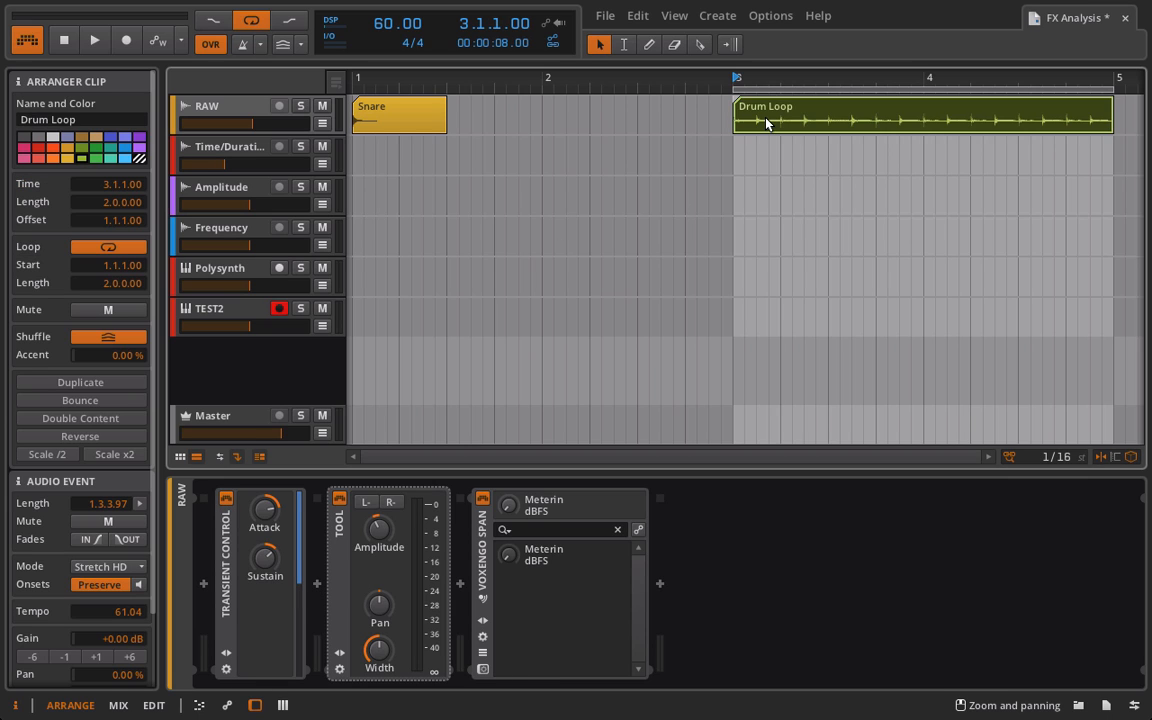
{"action": "right_click", "coordinate": [767, 123]}
{"action": "left_click", "coordinate": [775, 247]}
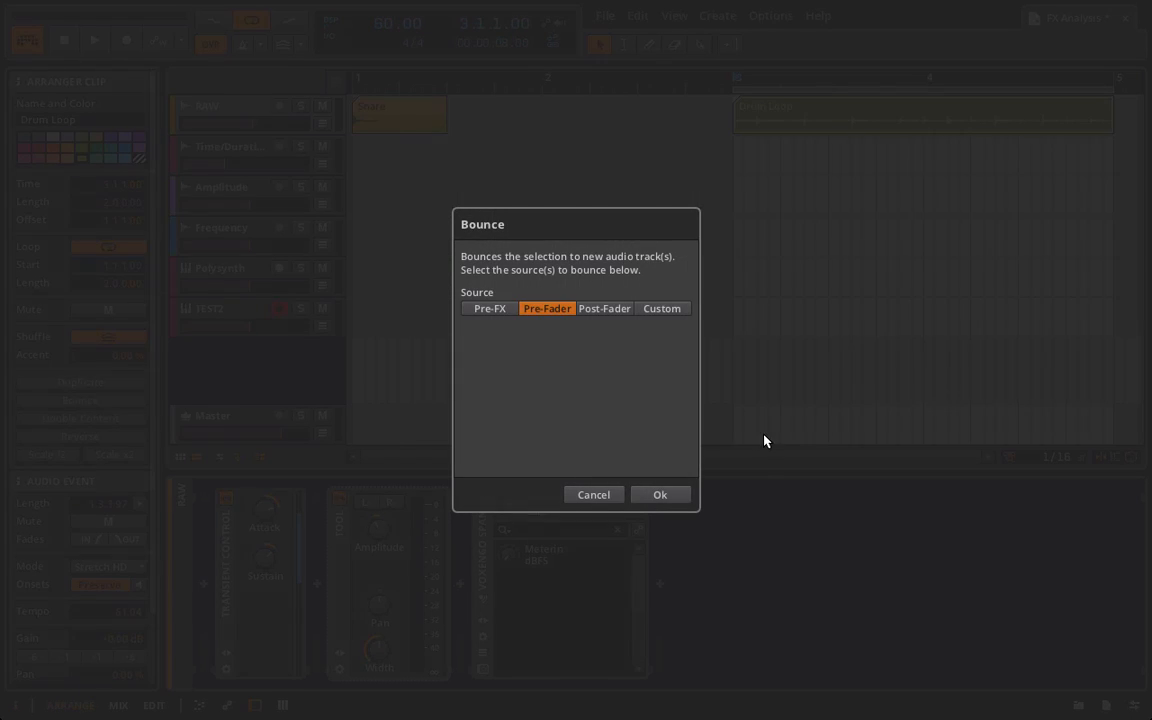
{"action": "left_click", "coordinate": [659, 495]}
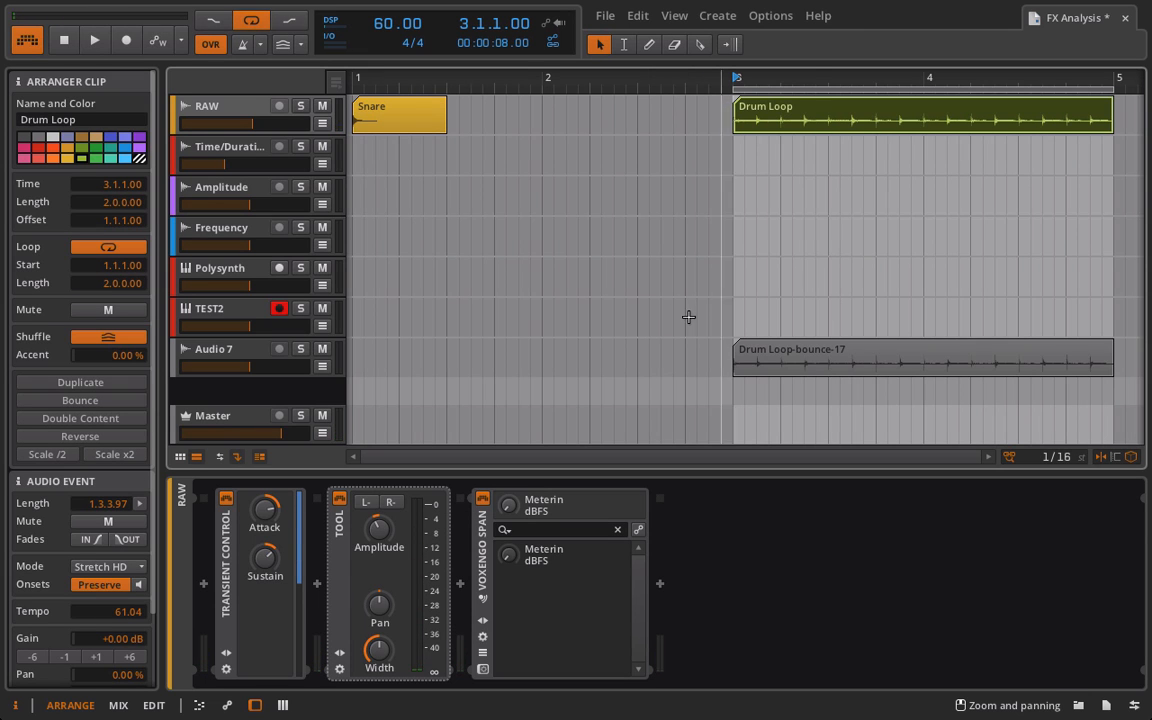
Open the Drum Loop bounce on Audio 7 in an enlarged editor with the start of its waveform in view
{"action": "scroll", "coordinate": [700, 335], "scroll_direction": "right", "scroll_amount": 5}
{"action": "double_click", "coordinate": [643, 370]}
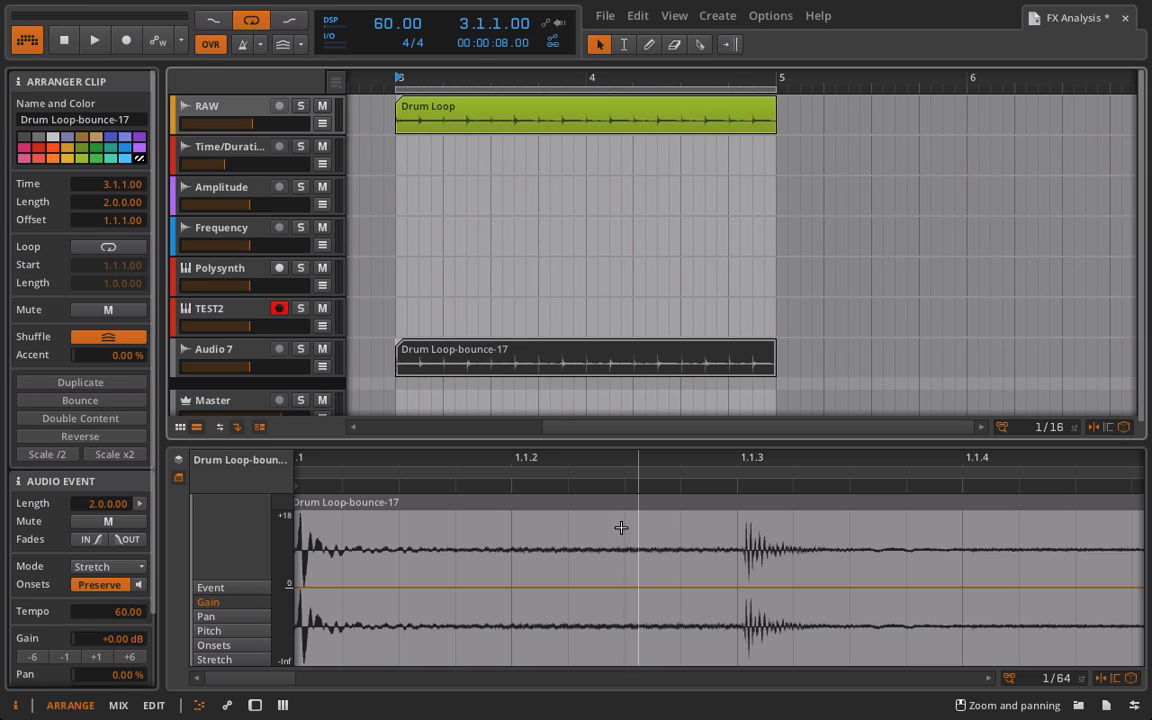
{"action": "scroll", "coordinate": [562, 525], "scroll_direction": "left", "scroll_amount": 3}
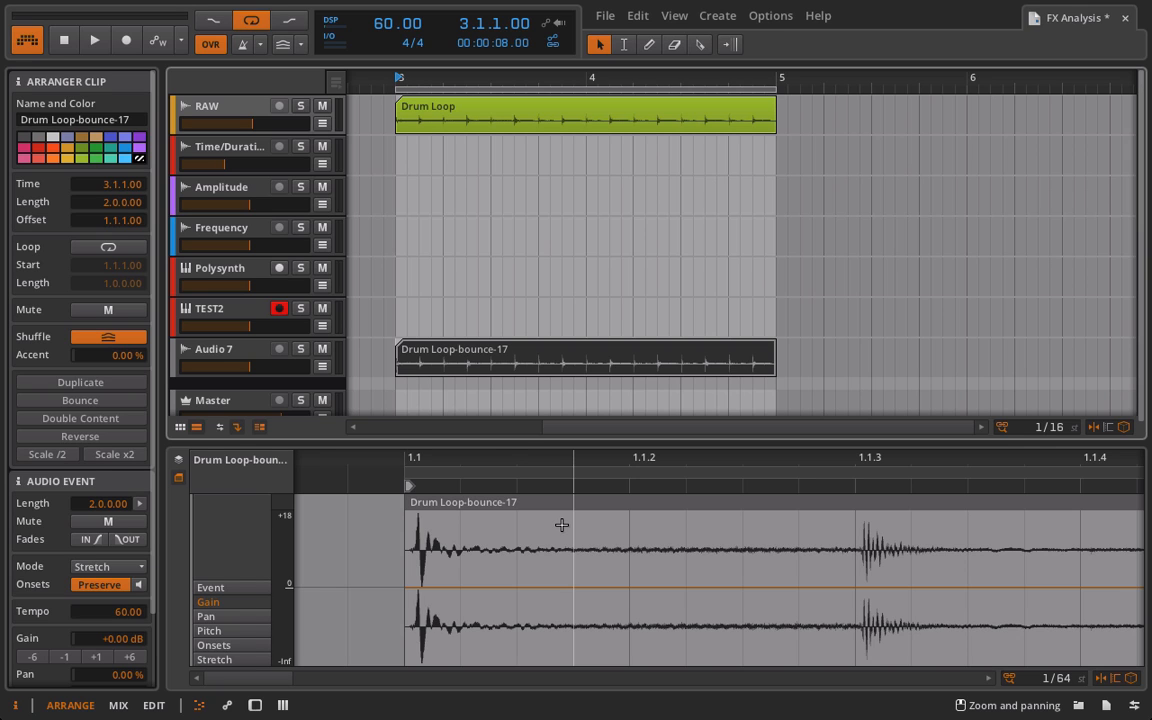
{"action": "left_click_drag", "start_coordinate": [494, 441], "coordinate": [482, 360]}
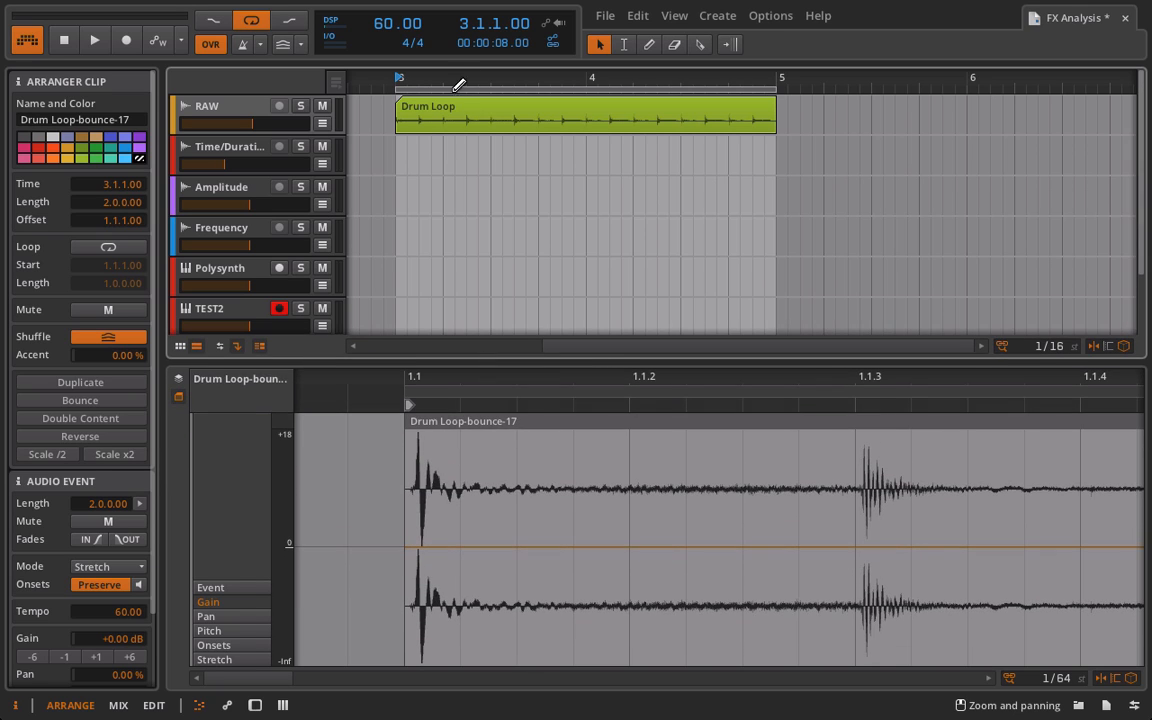
Compare the original Drum Loop waveform on RAW with its bounce on Audio 7
{"action": "left_click", "coordinate": [455, 112]}
{"action": "scroll", "coordinate": [448, 193], "scroll_direction": "down", "scroll_amount": 2}
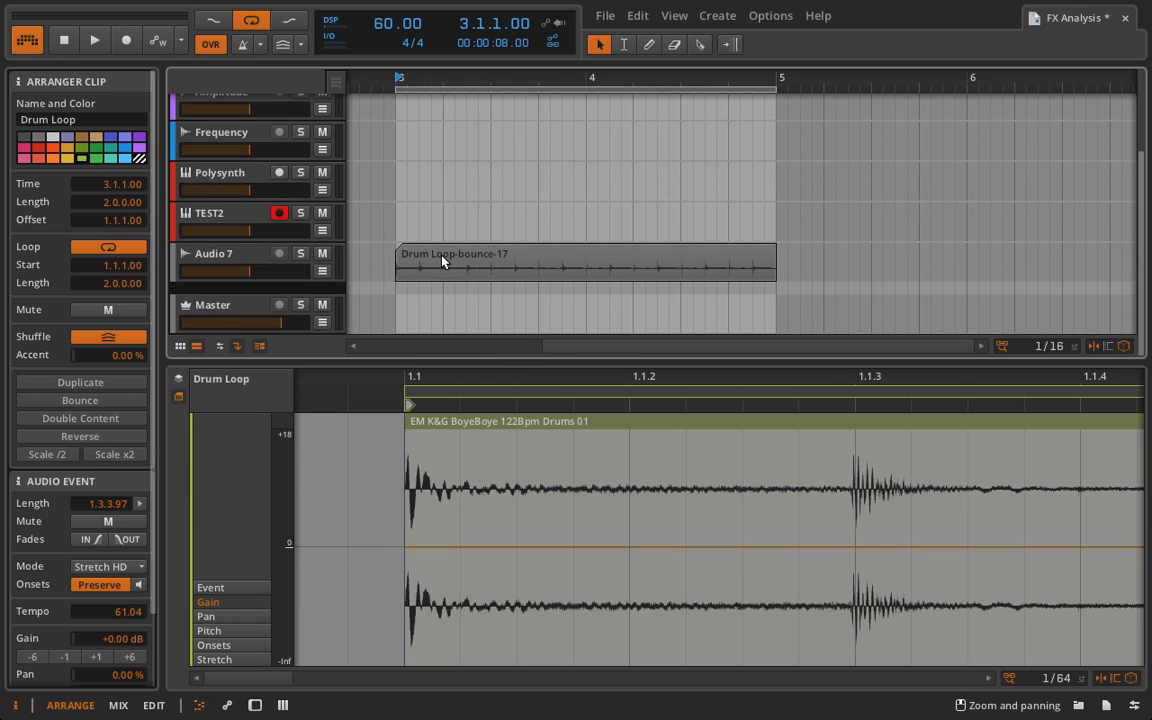
{"action": "left_click", "coordinate": [506, 265]}
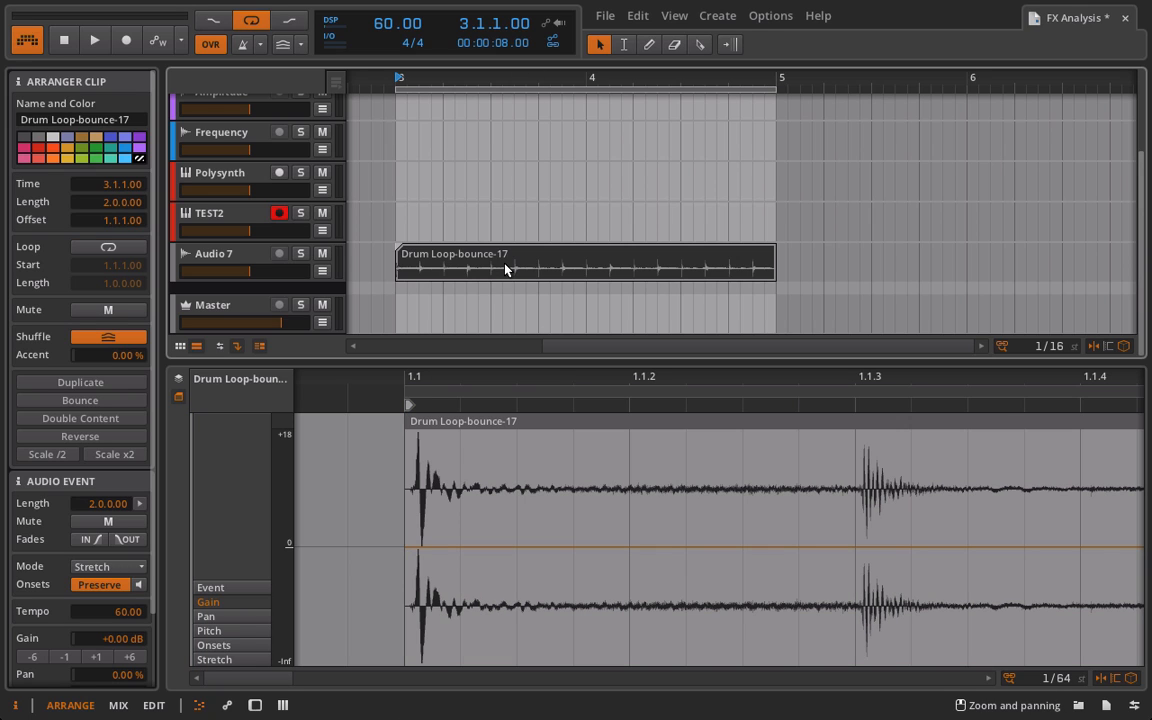
{"action": "scroll", "coordinate": [506, 265], "scroll_direction": "up", "scroll_amount": 2}
{"action": "left_click", "coordinate": [495, 105]}
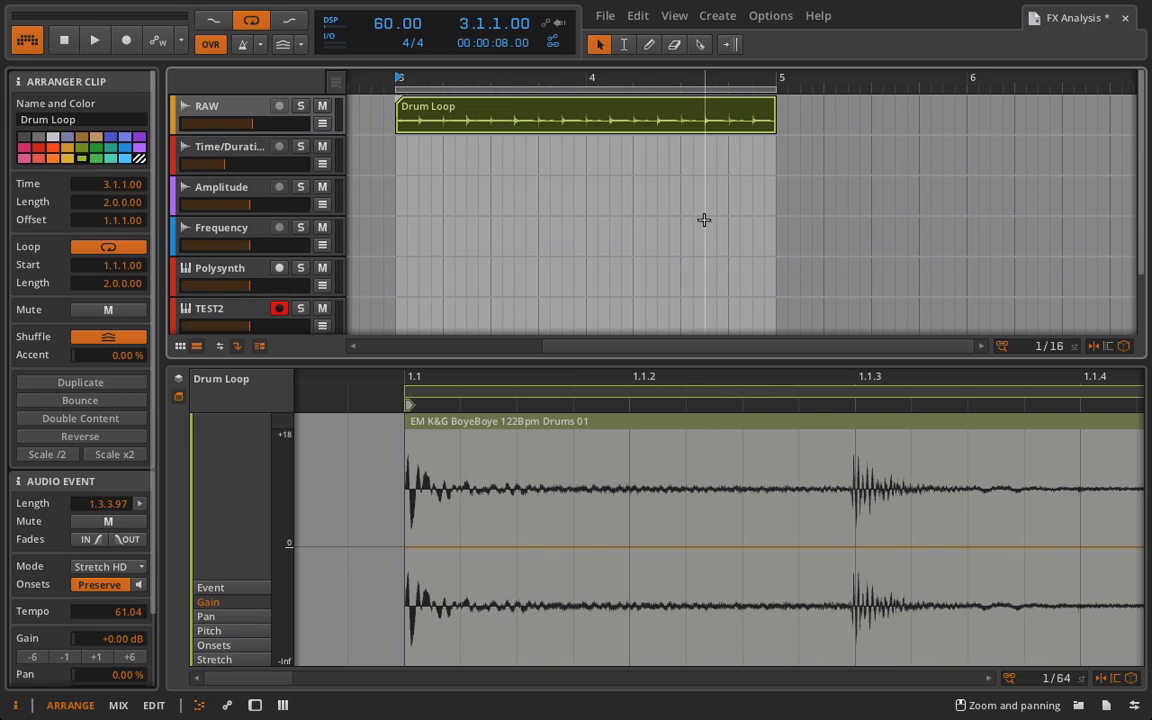
{"action": "left_click_drag", "start_coordinate": [517, 360], "coordinate": [517, 523]}
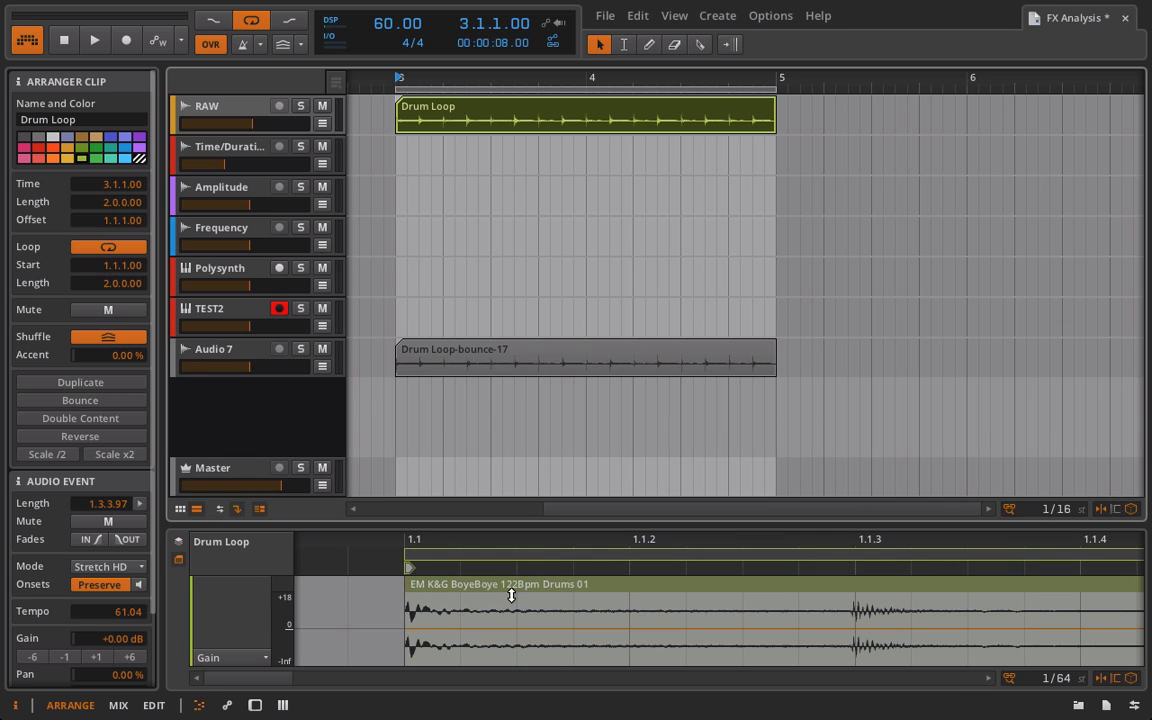
Mute Audio 7 and play the RAW drum loop, switching Transient Control off and on to compare
{"action": "left_click", "coordinate": [244, 110]}
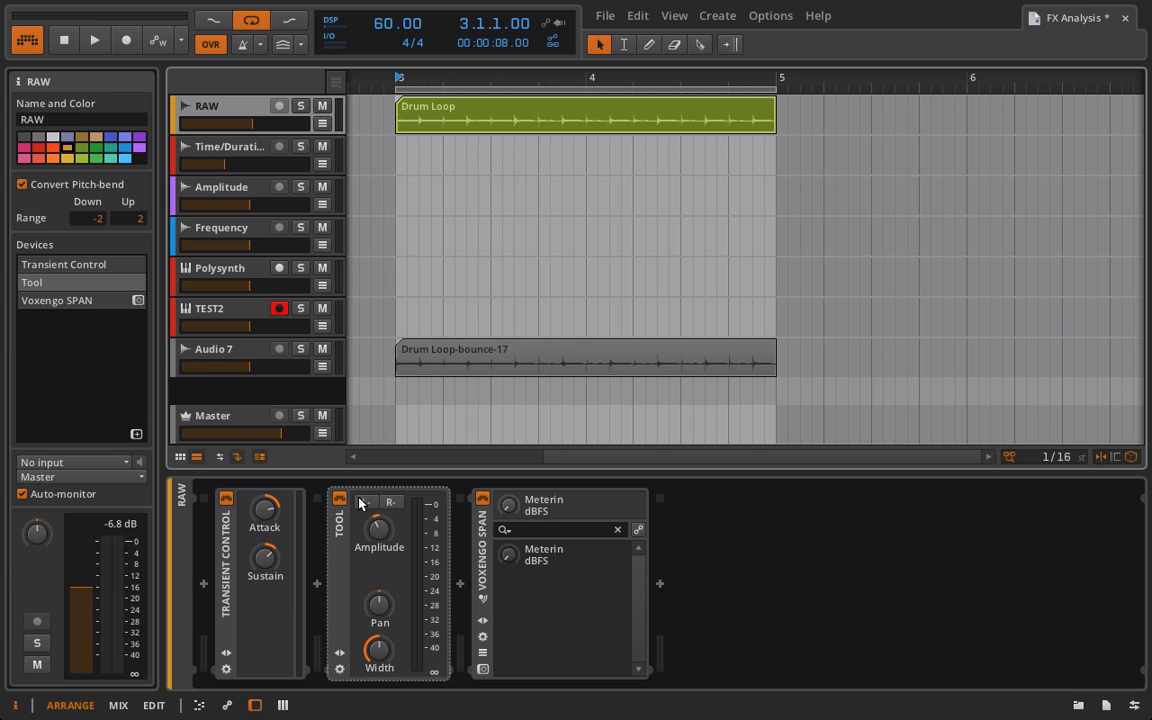
{"action": "left_click", "coordinate": [321, 350]}
{"action": "key", "text": "space"}
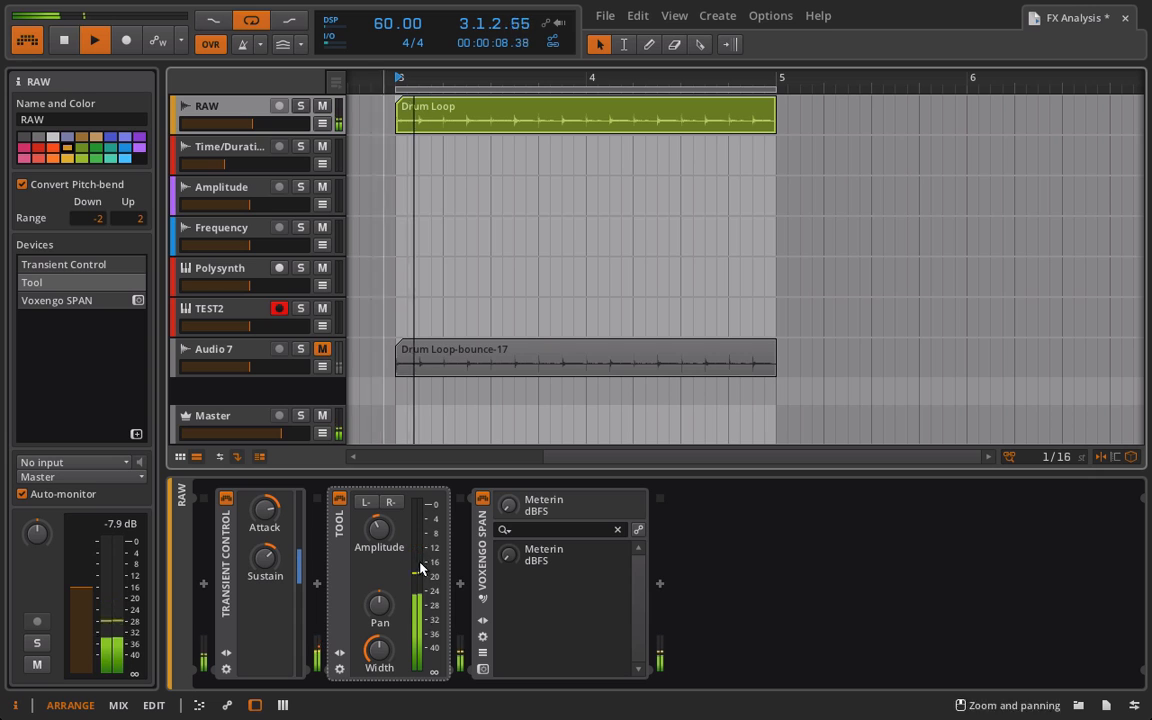
{"action": "left_click", "coordinate": [226, 499]}
{"action": "left_click", "coordinate": [226, 499]}
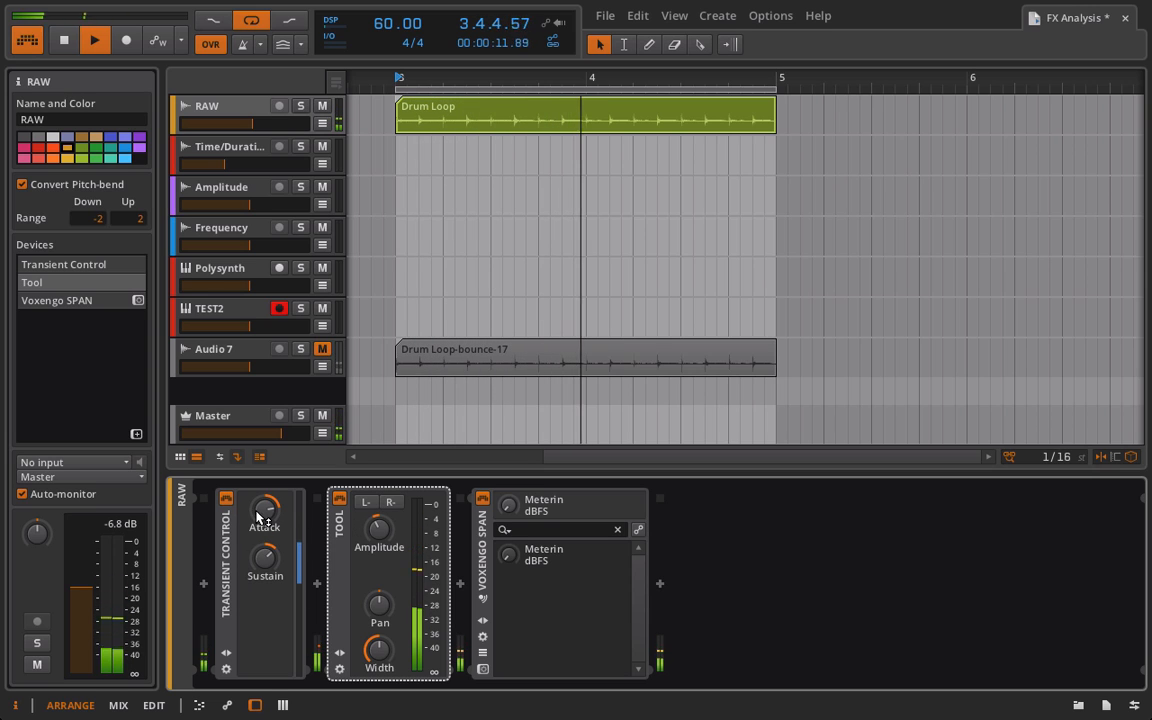
Lower Transient Control's Attack and raise its Sustain with the Tool device disabled, auditioning the drum loop
{"action": "left_click_drag", "start_coordinate": [258, 512], "coordinate": [265, 457]}
{"action": "left_click", "coordinate": [339, 499]}
{"action": "left_click_drag", "start_coordinate": [266, 558], "coordinate": [266, 550]}
{"action": "key", "text": "space"}
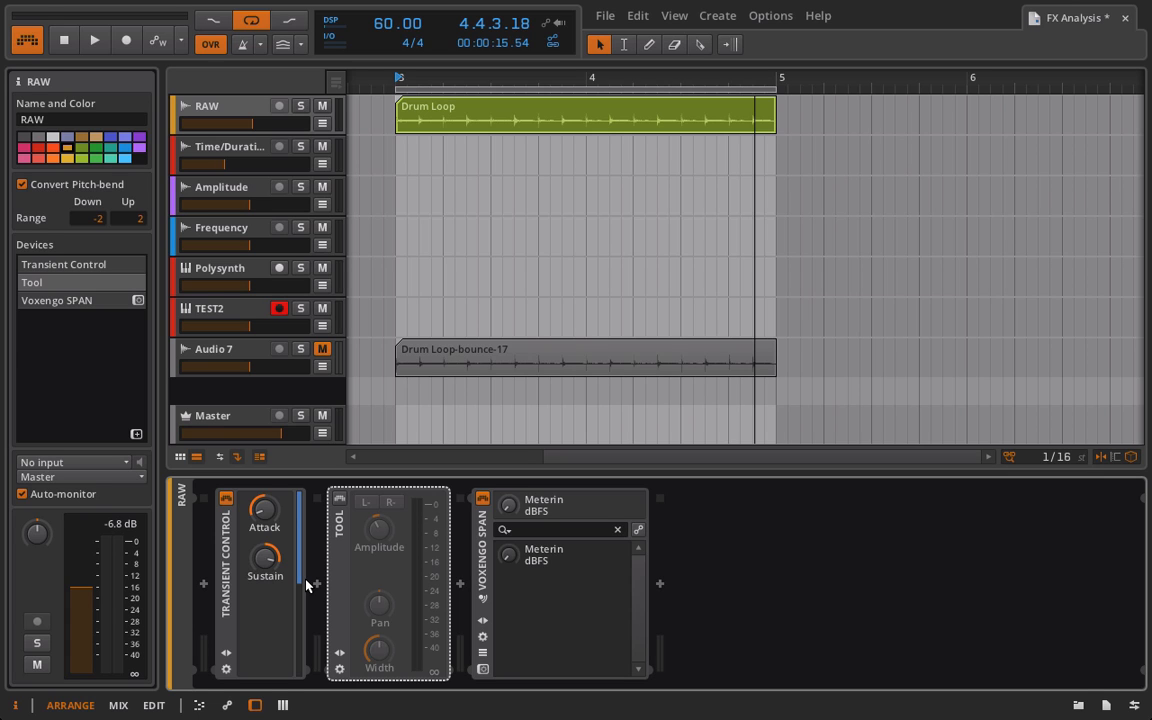
{"action": "key", "text": "space"}
{"action": "mouse_move", "coordinate": [265, 557]}
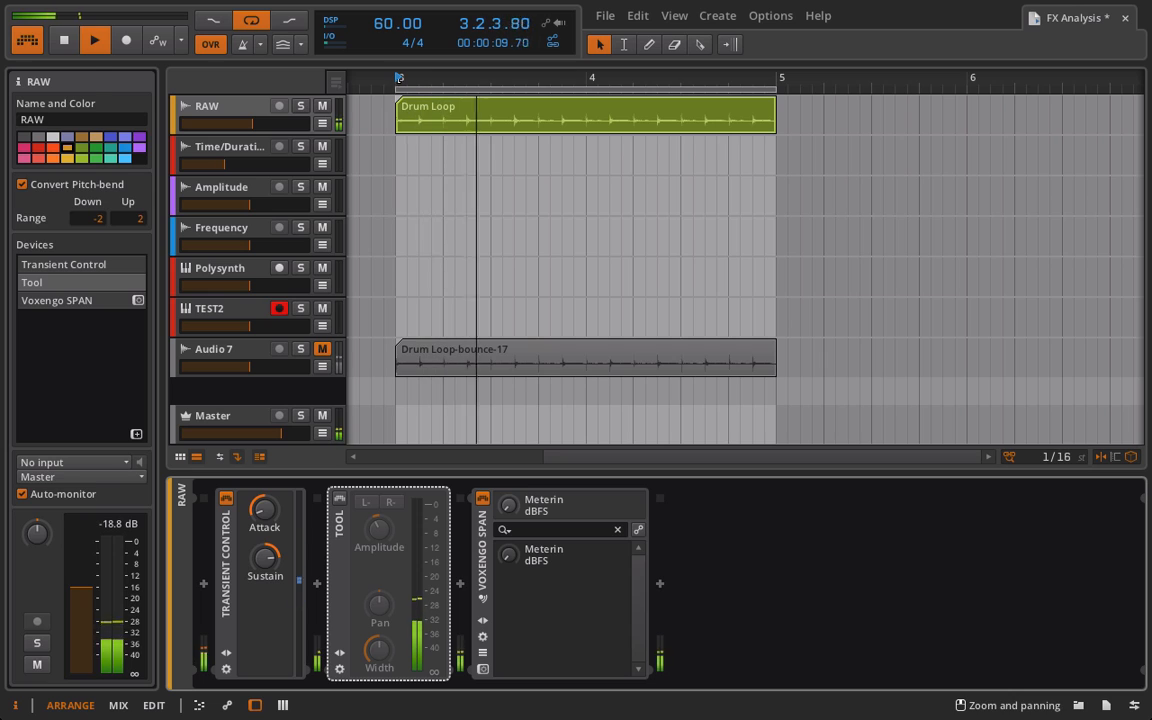
Shorten the loop region to one bar starting at bar 4 and play from there
{"action": "left_click_drag", "start_coordinate": [398, 89], "coordinate": [589, 115]}
{"action": "key", "text": "space"}
{"action": "left_click", "coordinate": [591, 78]}
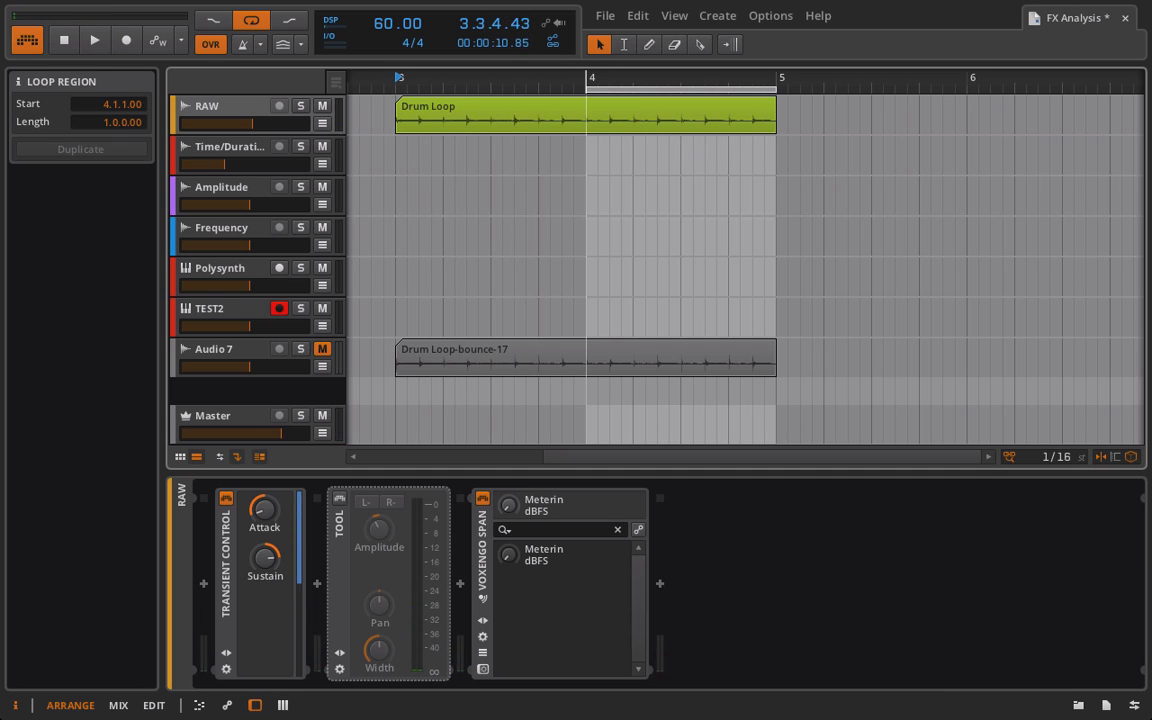
{"action": "key", "text": "space"}
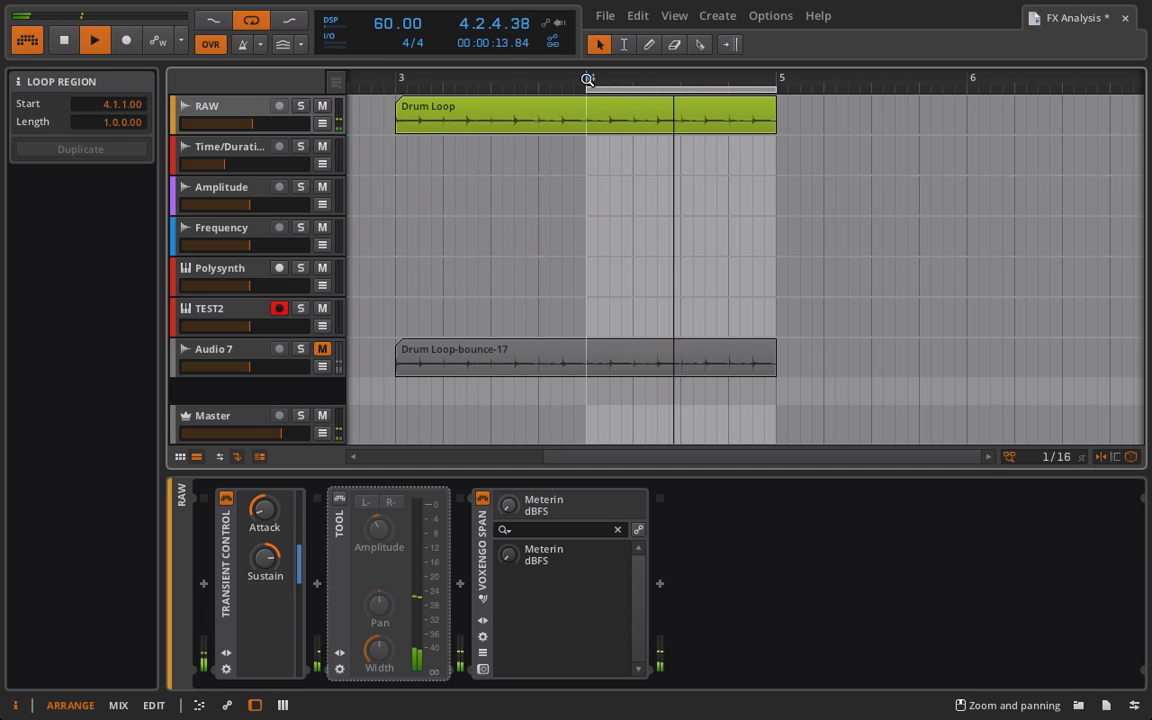